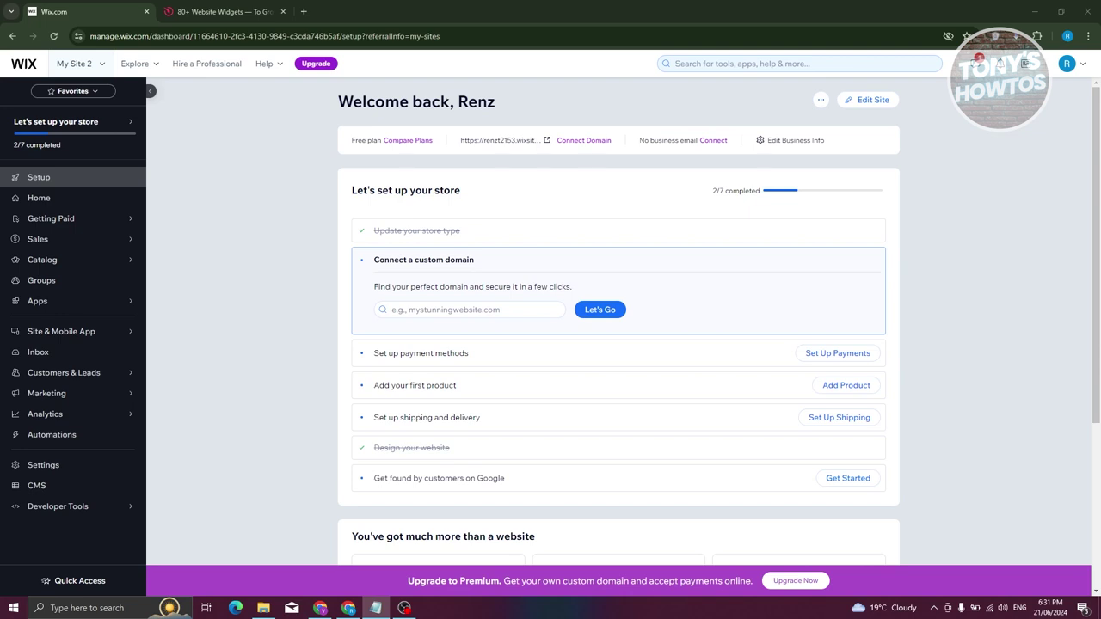
Step: Launch My Site 2 in the Wix Editor from the dashboard home, then switch to the Elfsight site
left_click(62, 198)
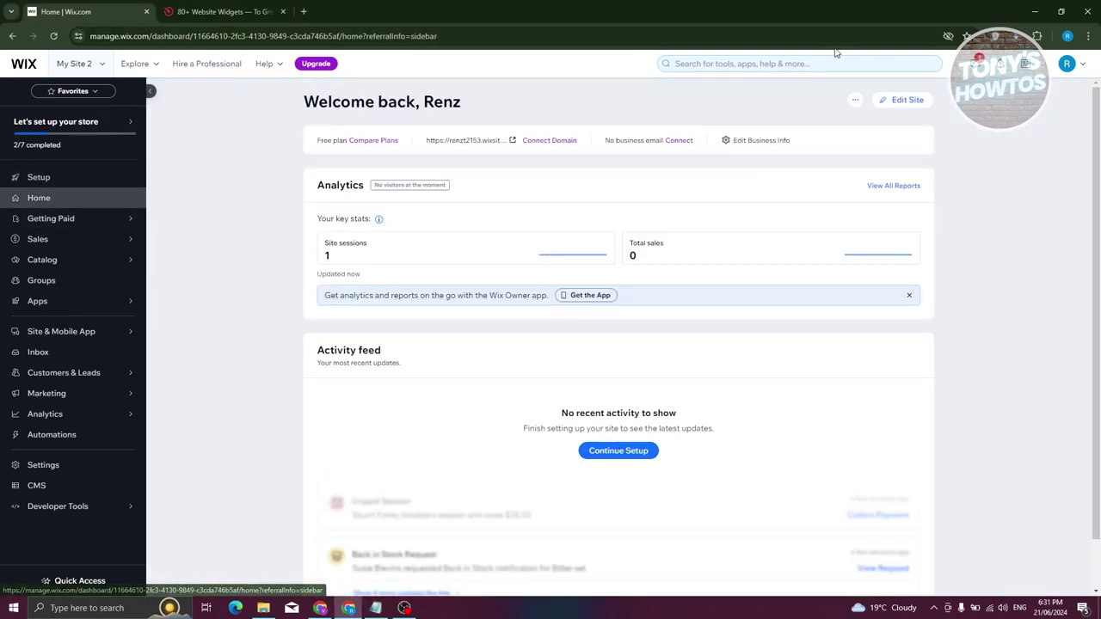
left_click(903, 101)
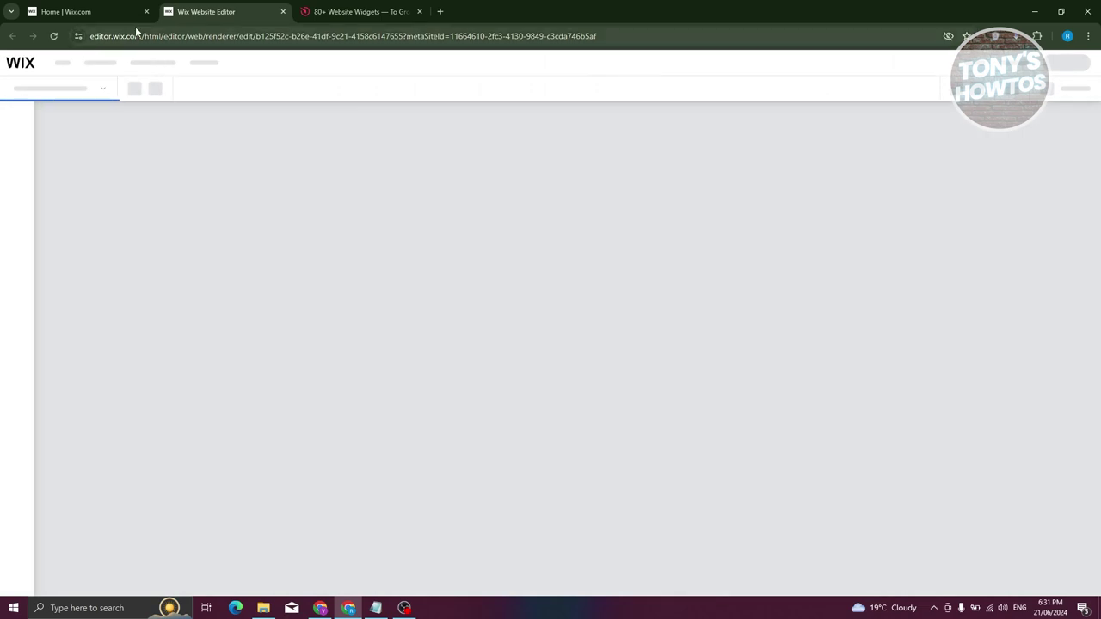
left_click(344, 11)
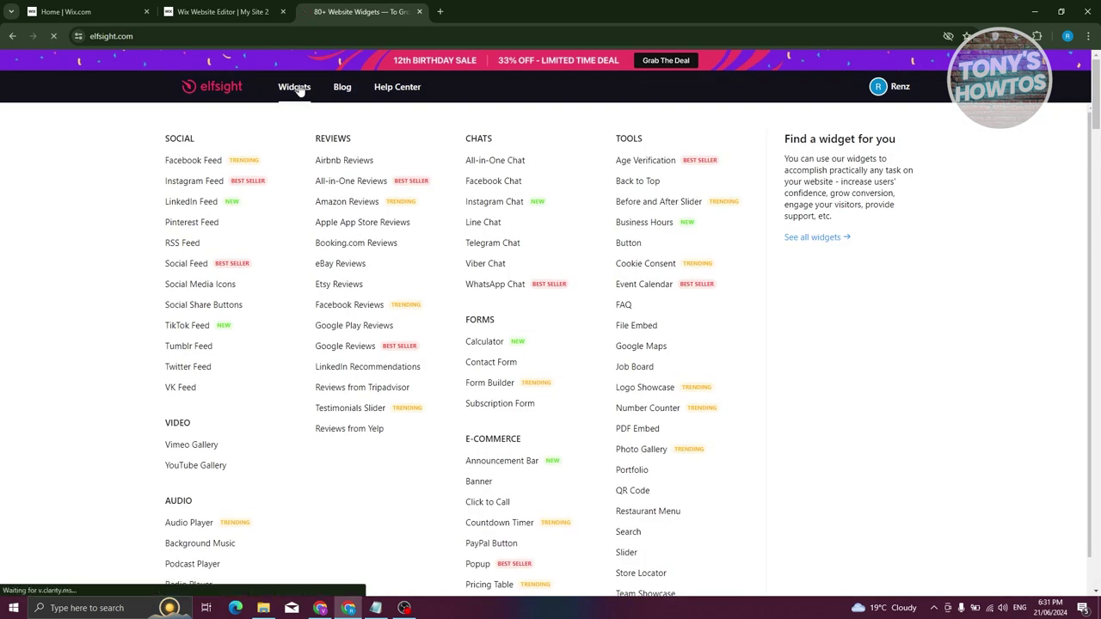
Step: Search the Elfsight widget catalogue for WhatsApp and open the WhatsApp Chat widget
left_click(295, 90)
left_click(376, 335)
type("WHATSAPP")
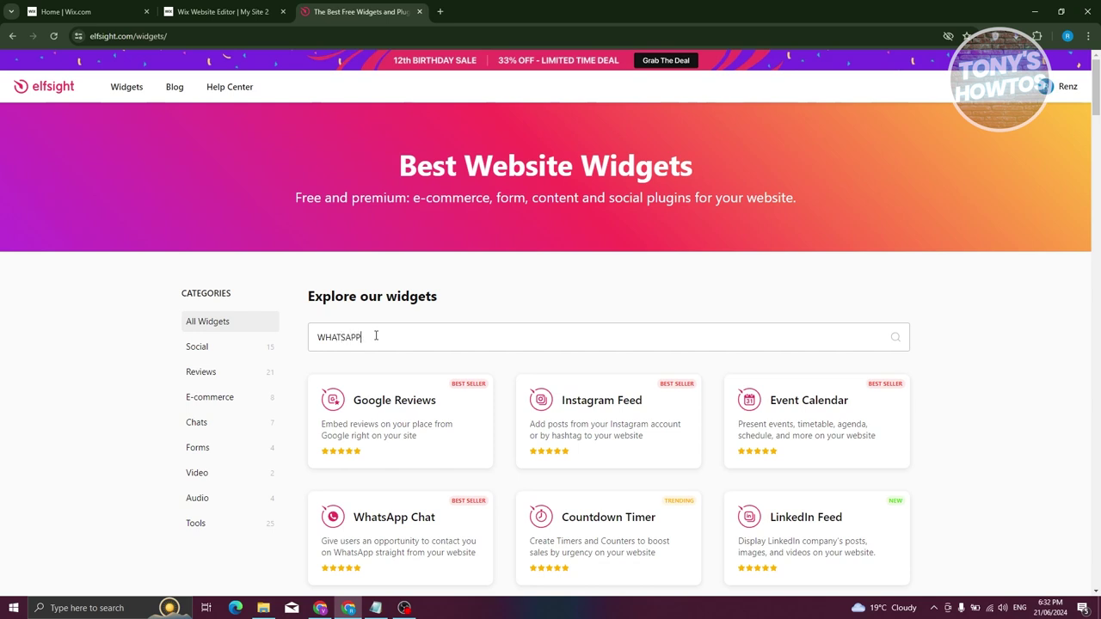
scroll(405, 348, "down", 1)
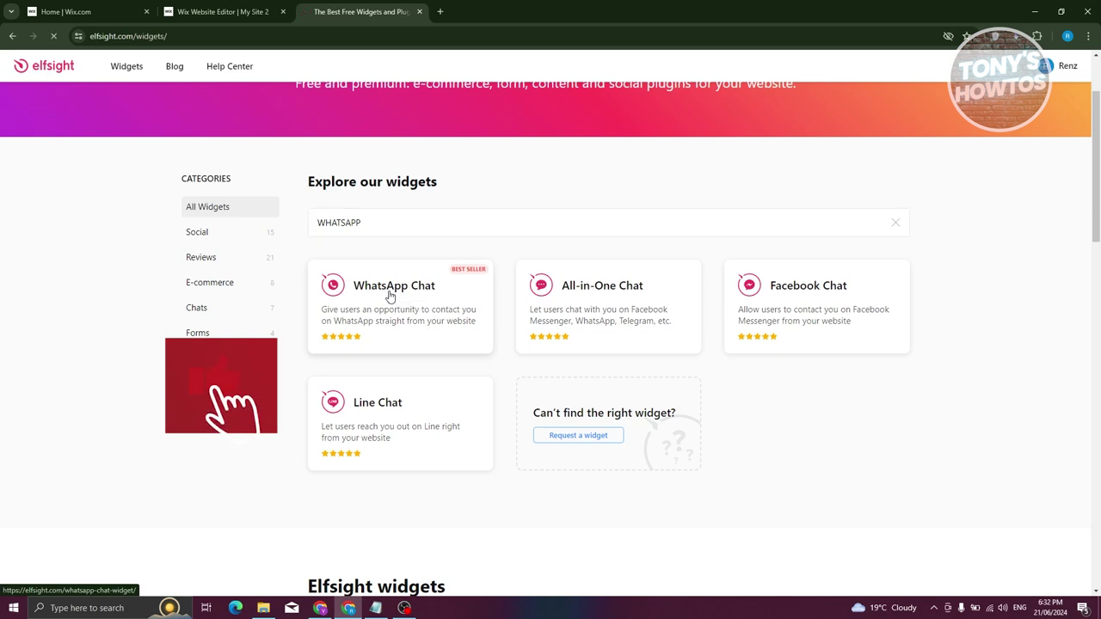
left_click(389, 297)
scroll(236, 246, "down", 2)
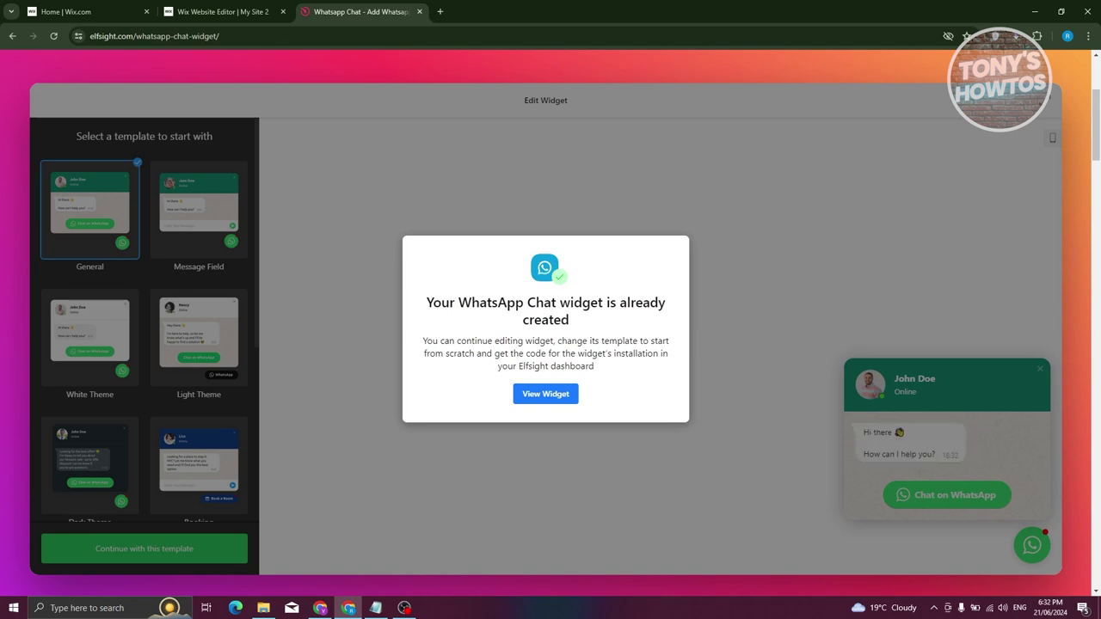
Step: Dismiss the 'widget already created' notice and continue with the General template
left_click(251, 334)
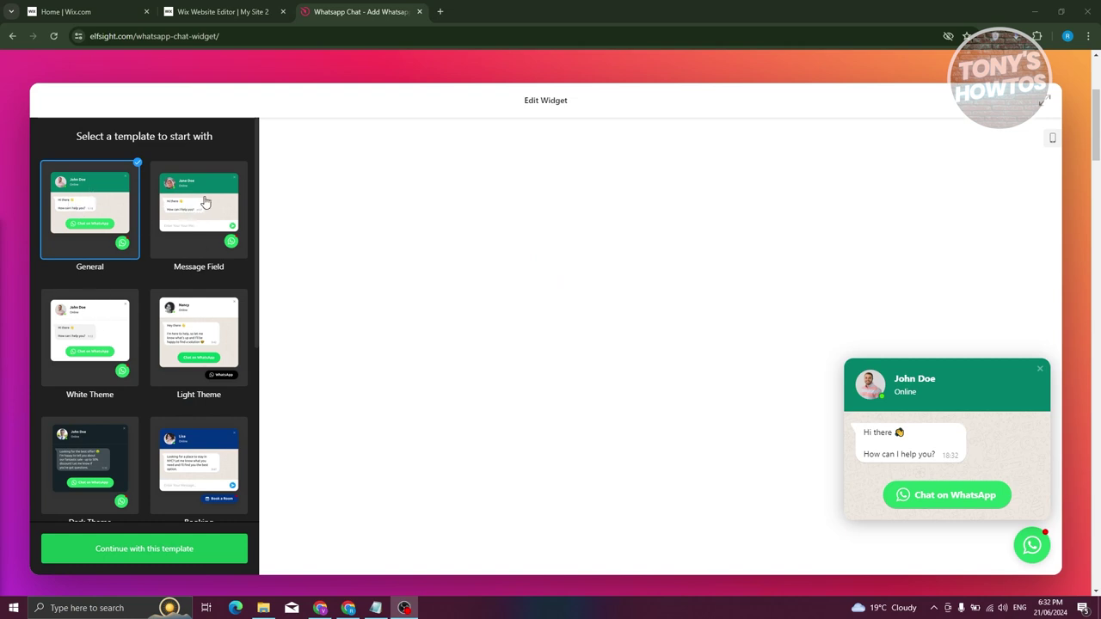
scroll(202, 207, "down", 1)
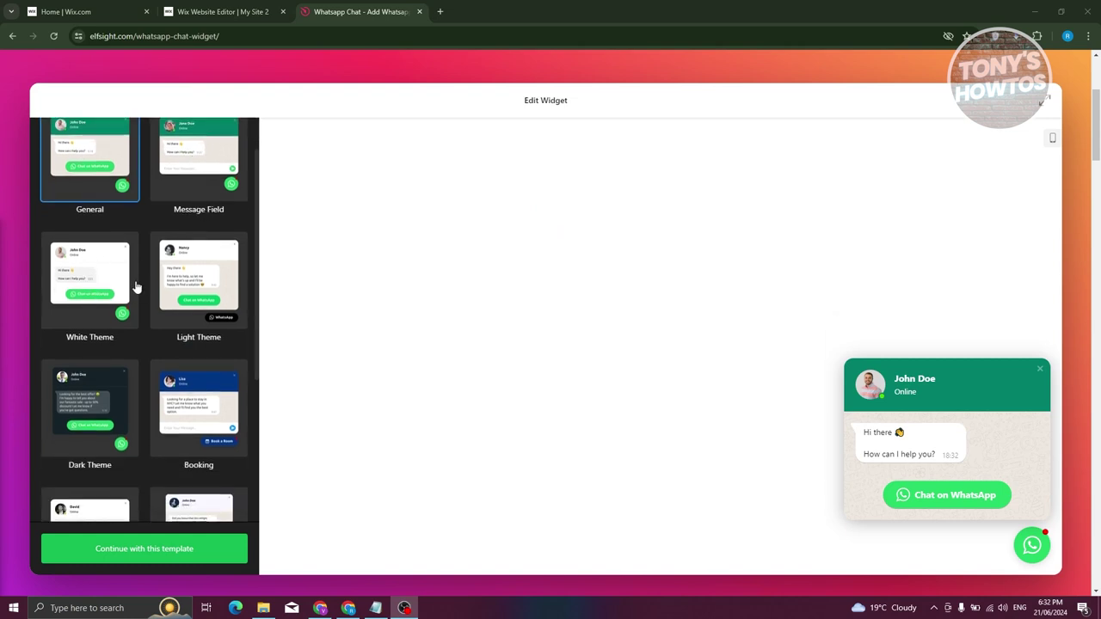
scroll(195, 303, "down", 3)
scroll(195, 303, "up", 5)
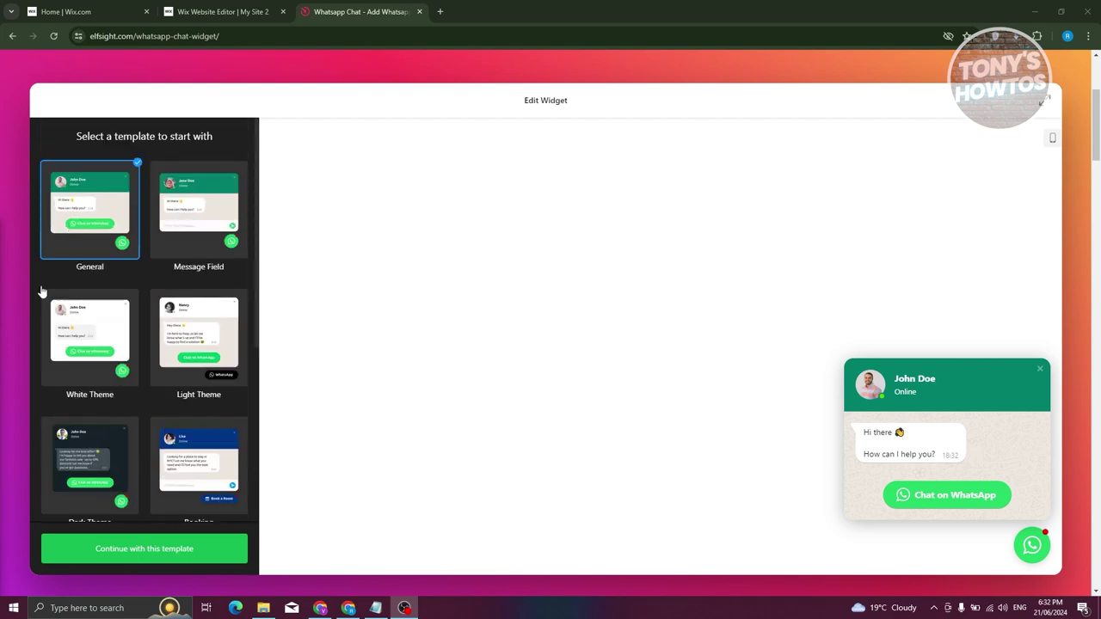
left_click(123, 551)
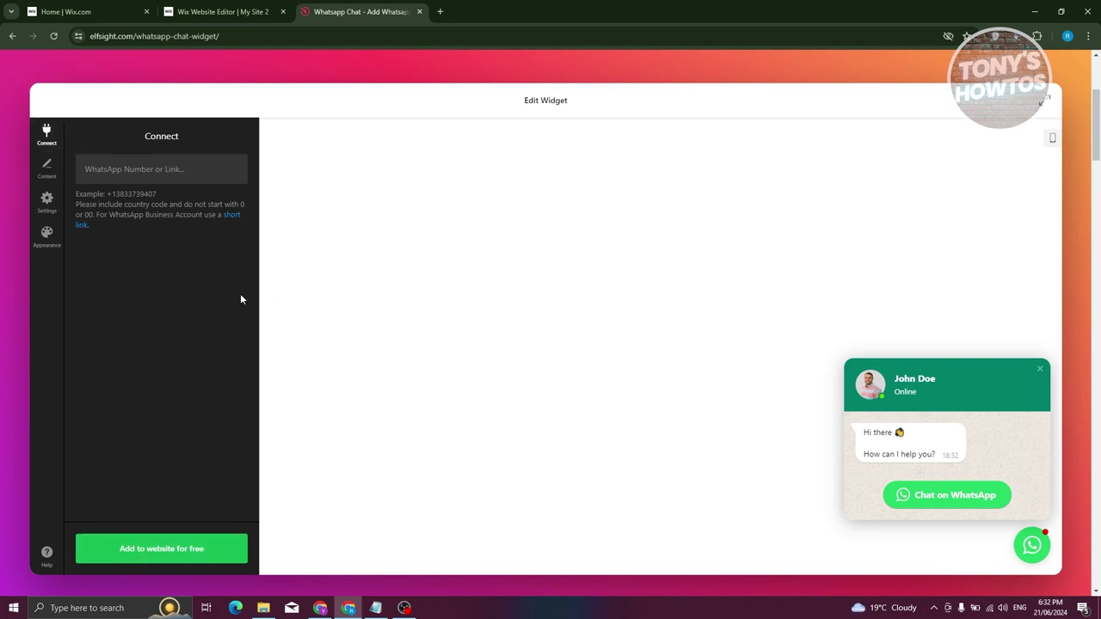
Step: Review the Content tab's Bubble Icon options, leaving the Bubble Text empty
left_click(112, 168)
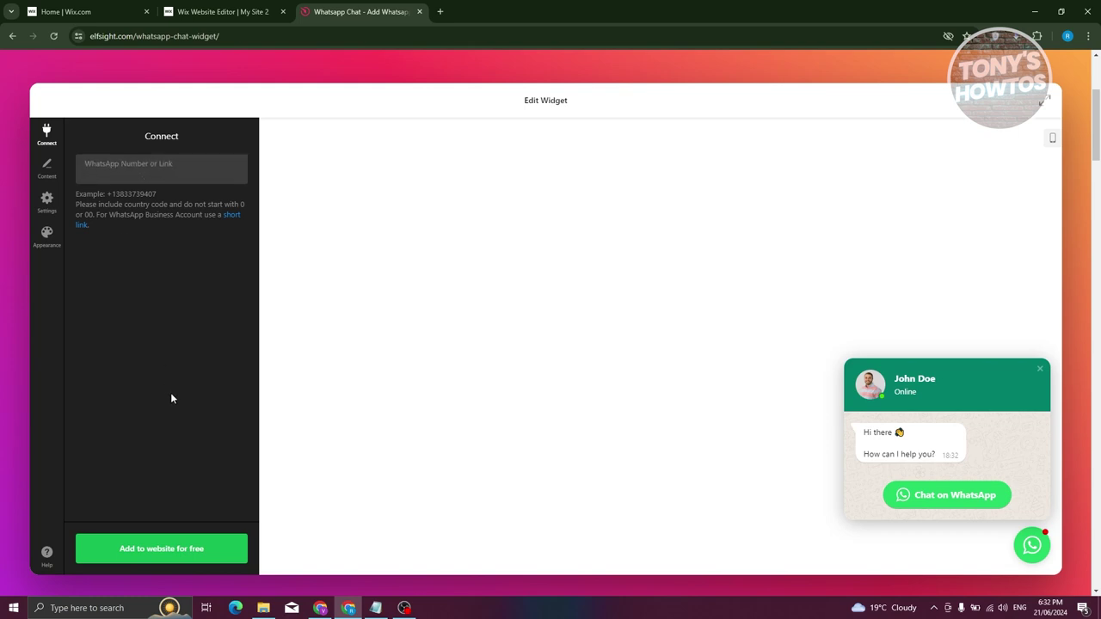
left_click(48, 166)
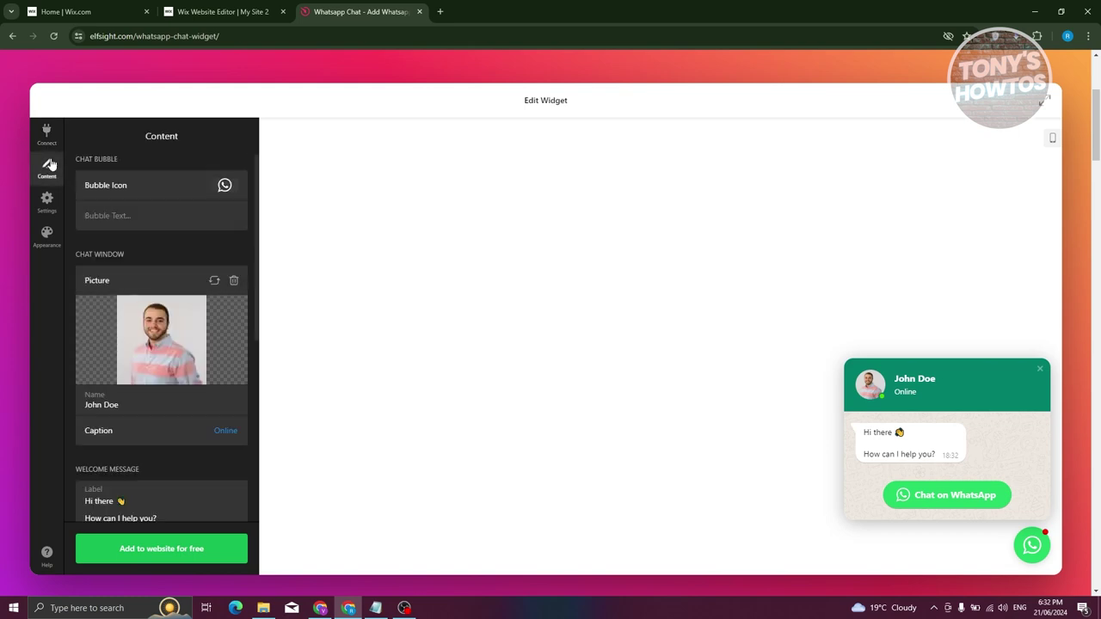
left_click(227, 186)
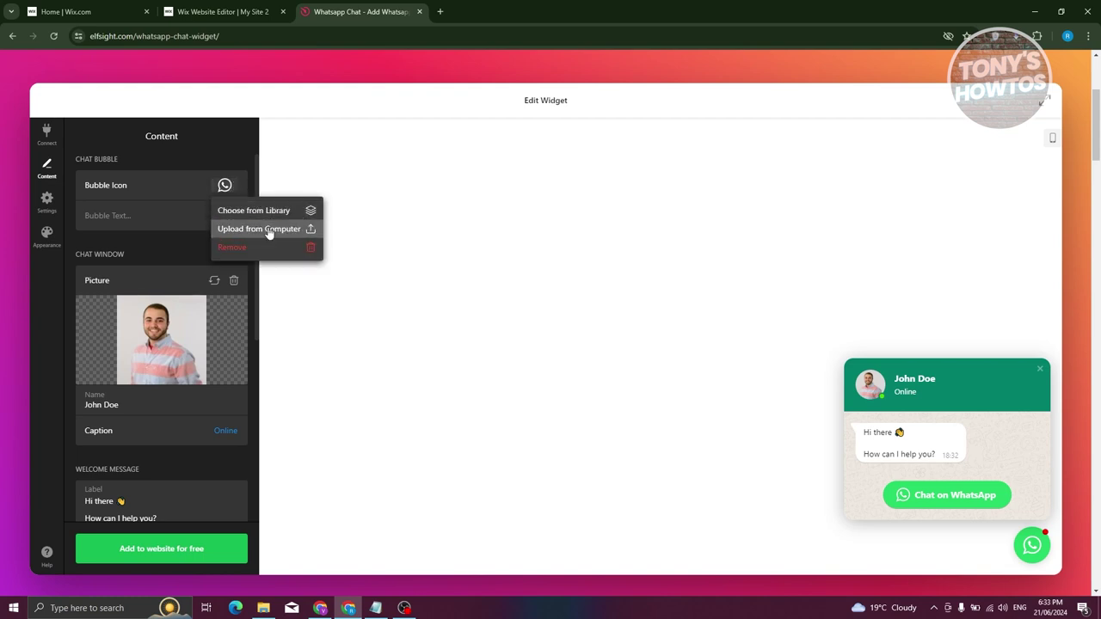
left_click(136, 216)
left_click(136, 216)
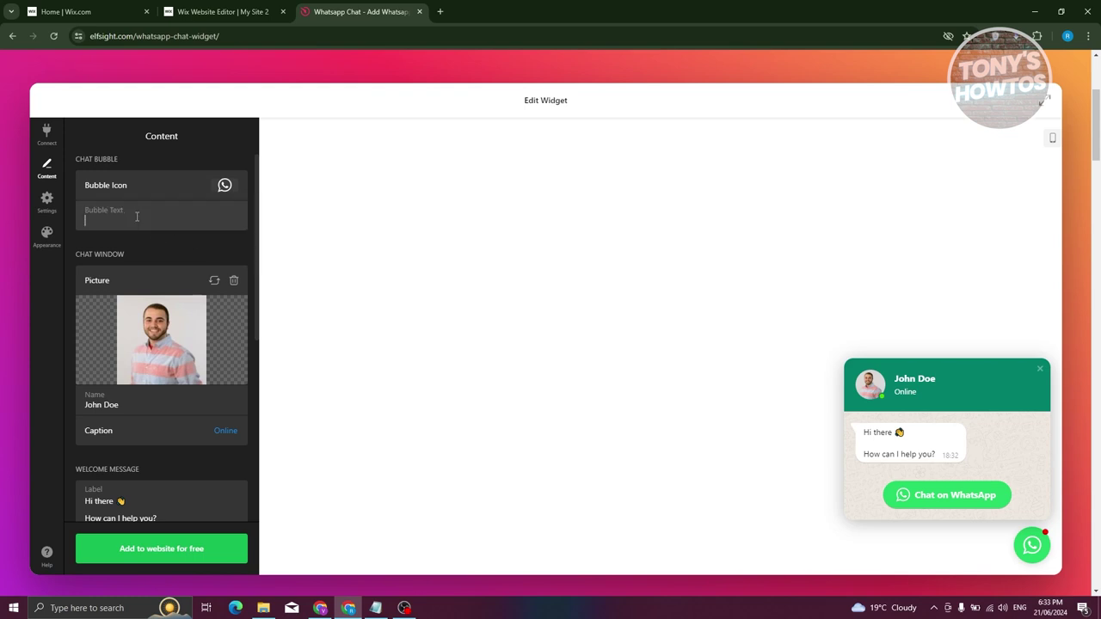
left_click(151, 248)
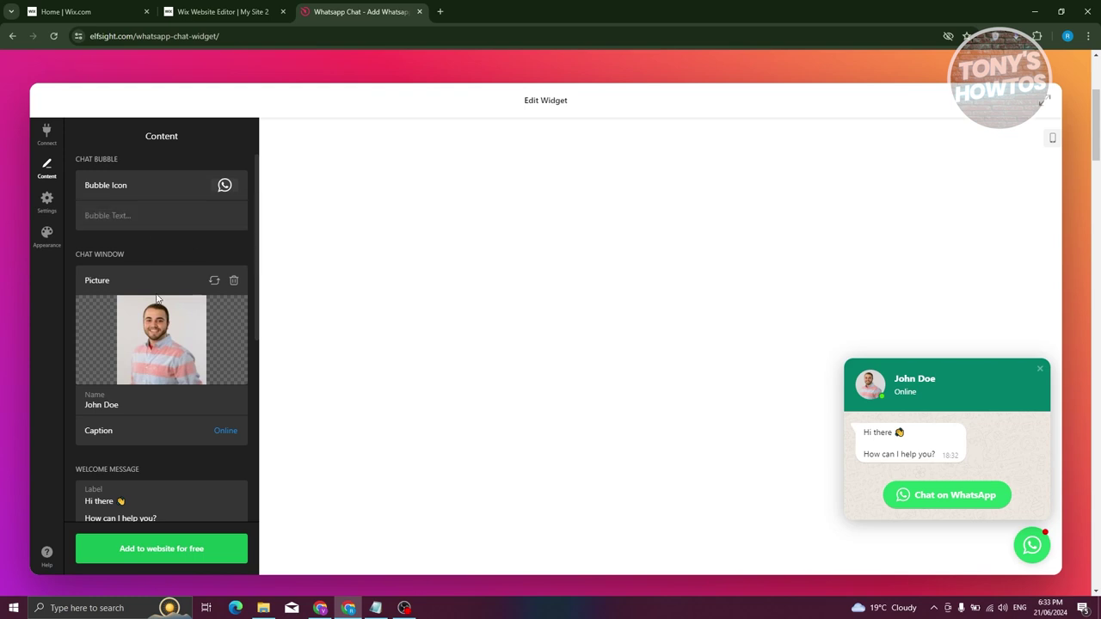
Step: Replace the chat window picture with dog-8262506_1280.jpg uploaded from the computer
left_click(214, 280)
left_click(241, 323)
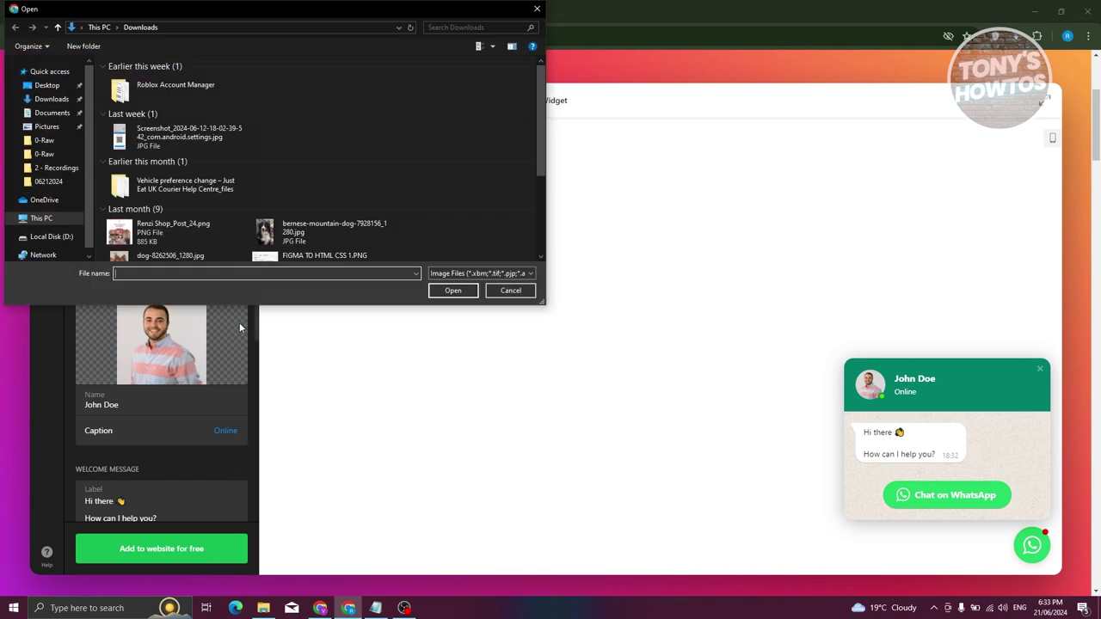
left_click(243, 174)
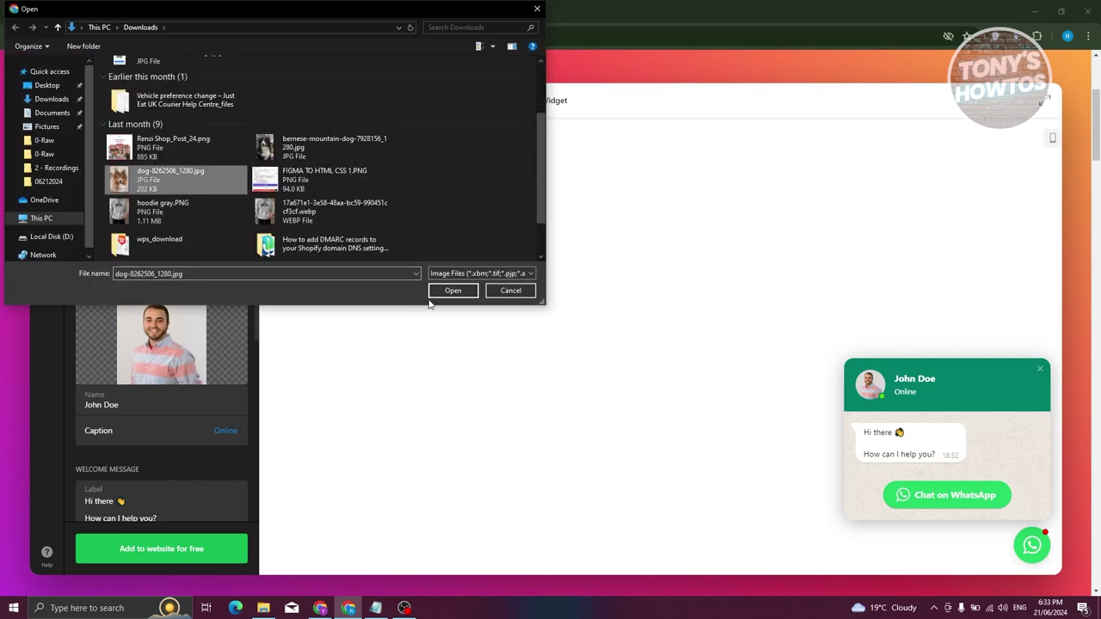
left_click(452, 290)
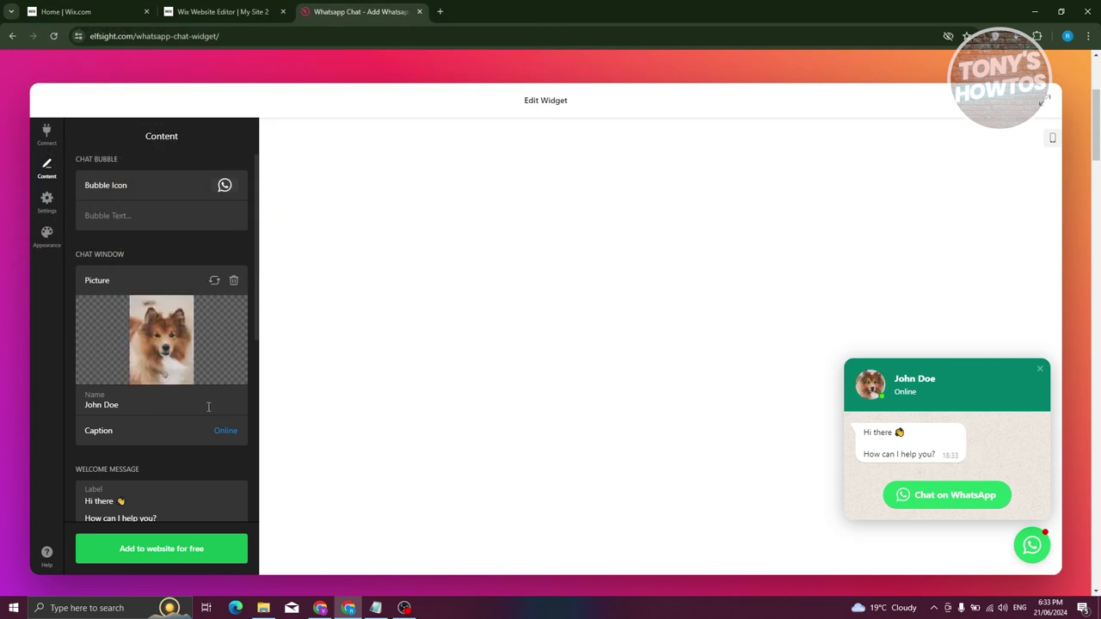
Step: Toggle Show Icon in the Chat on WhatsApp button off and back on
scroll(153, 382, "down", 3)
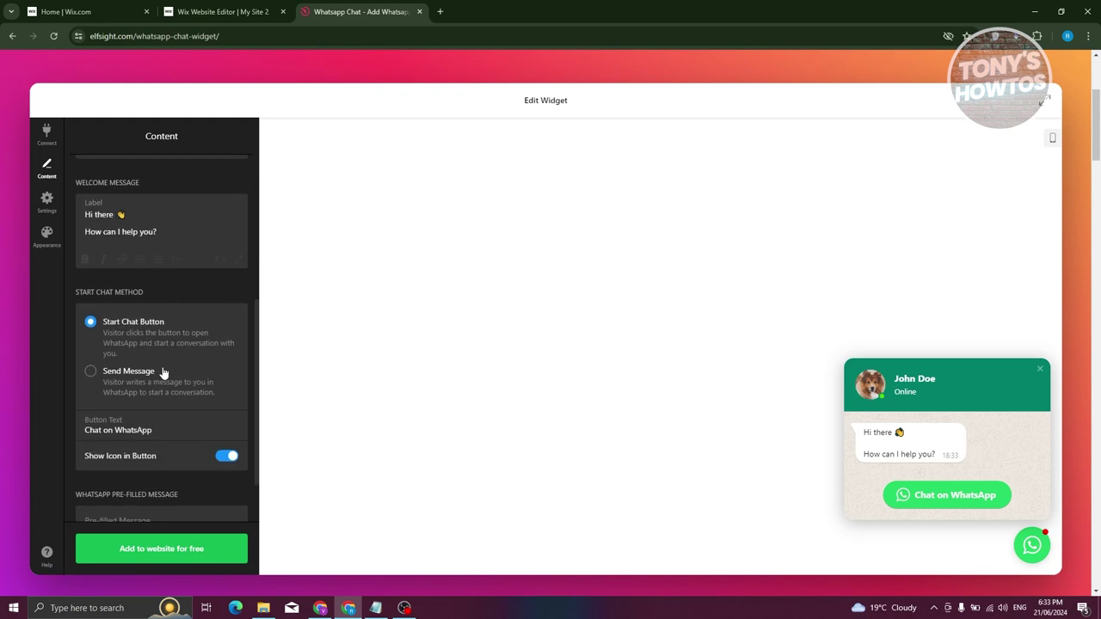
scroll(137, 327, "up", 2)
left_click_drag(85, 329, 206, 344)
scroll(116, 234, "down", 2)
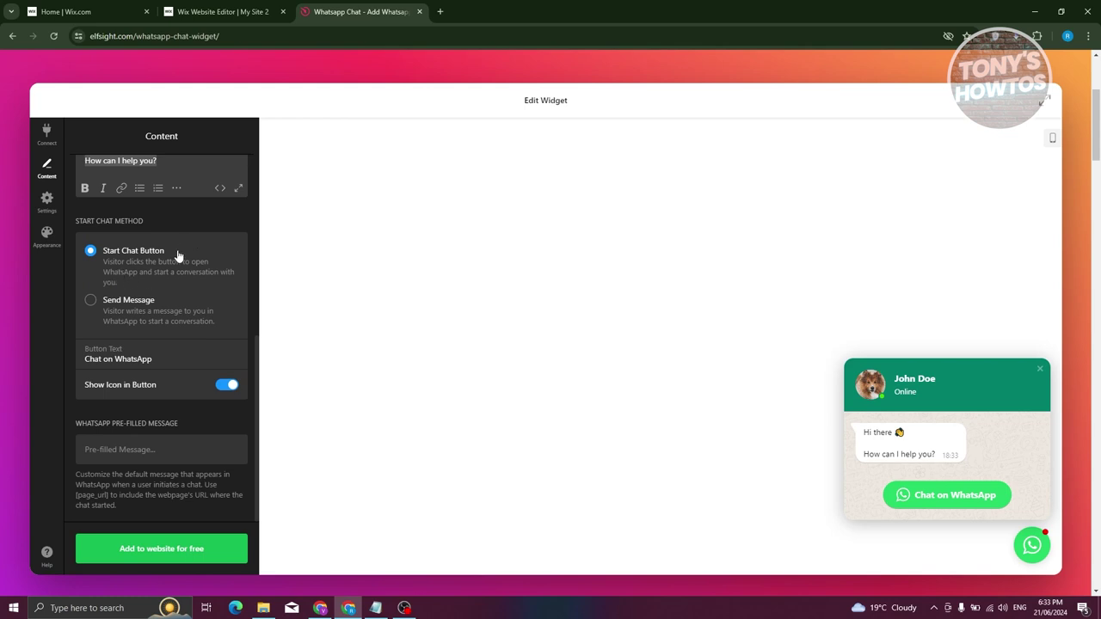
left_click_drag(160, 363, 48, 361)
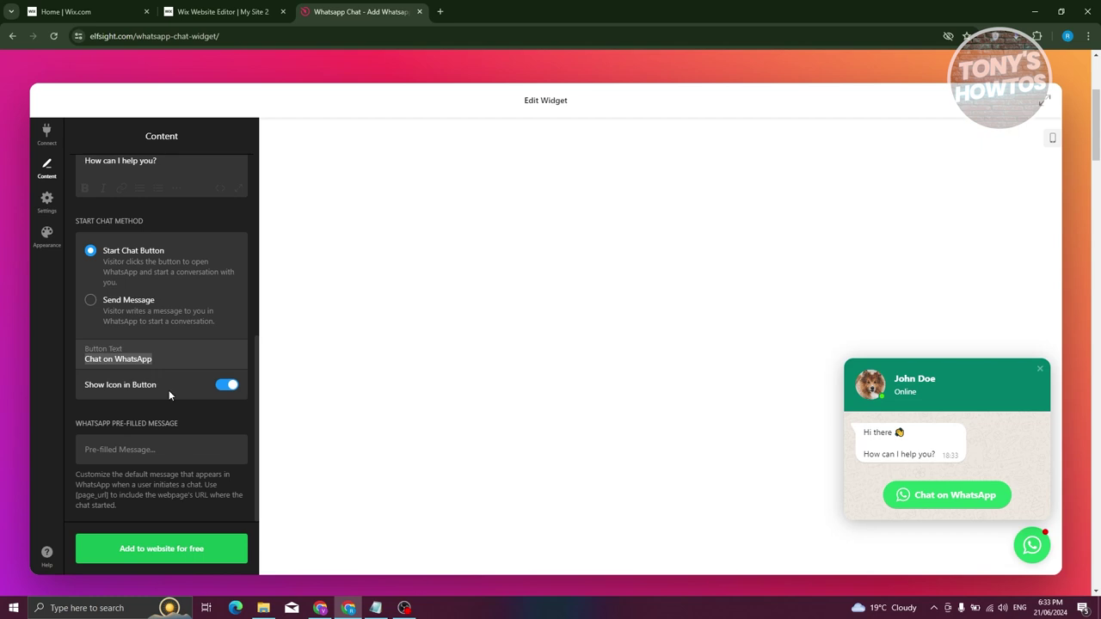
left_click(229, 385)
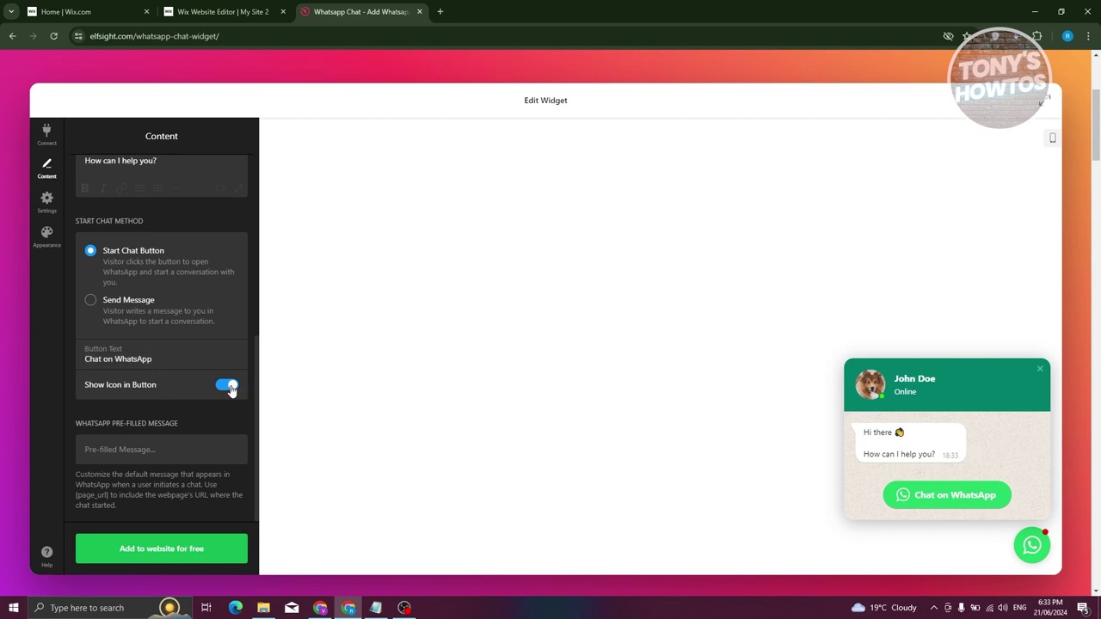
left_click(229, 385)
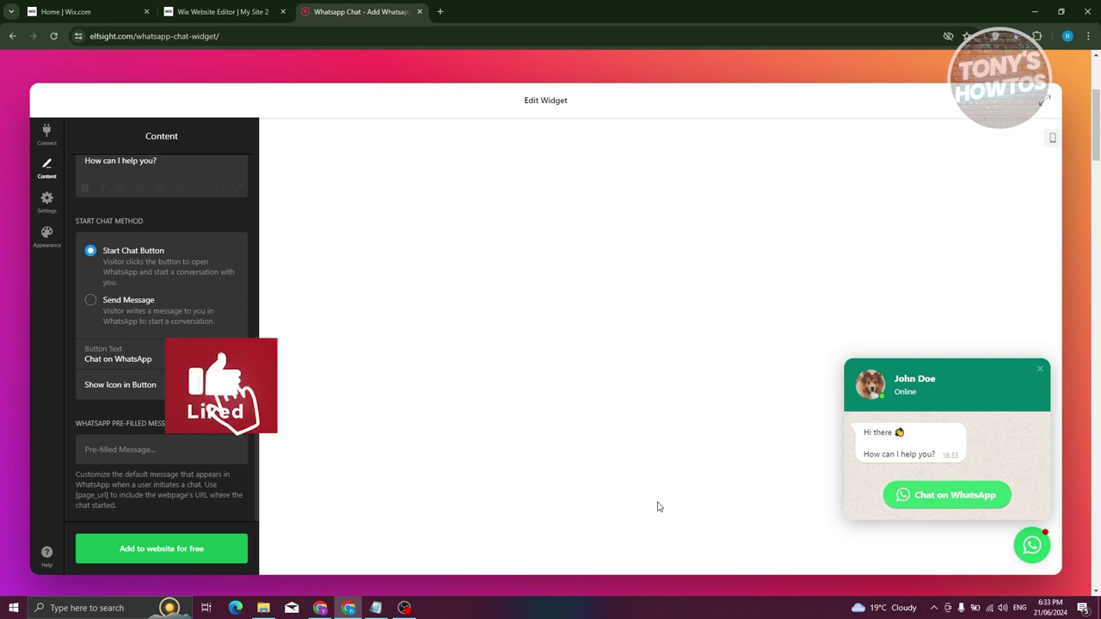
left_click(47, 200)
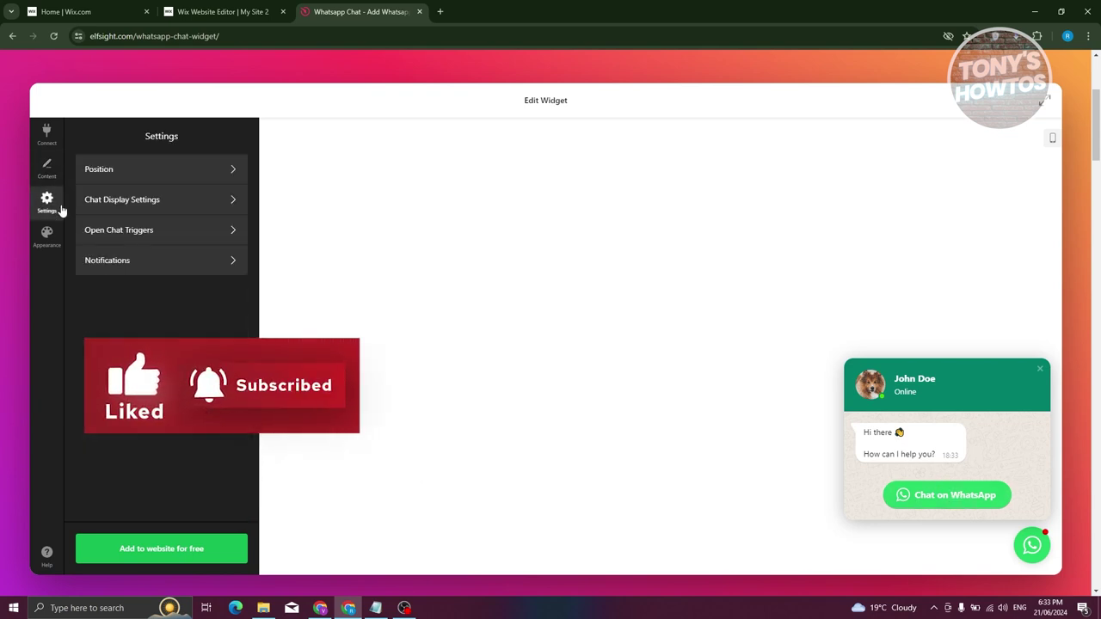
Step: Look through the Position and Open Chat Triggers settings, returning to the settings list
left_click(125, 179)
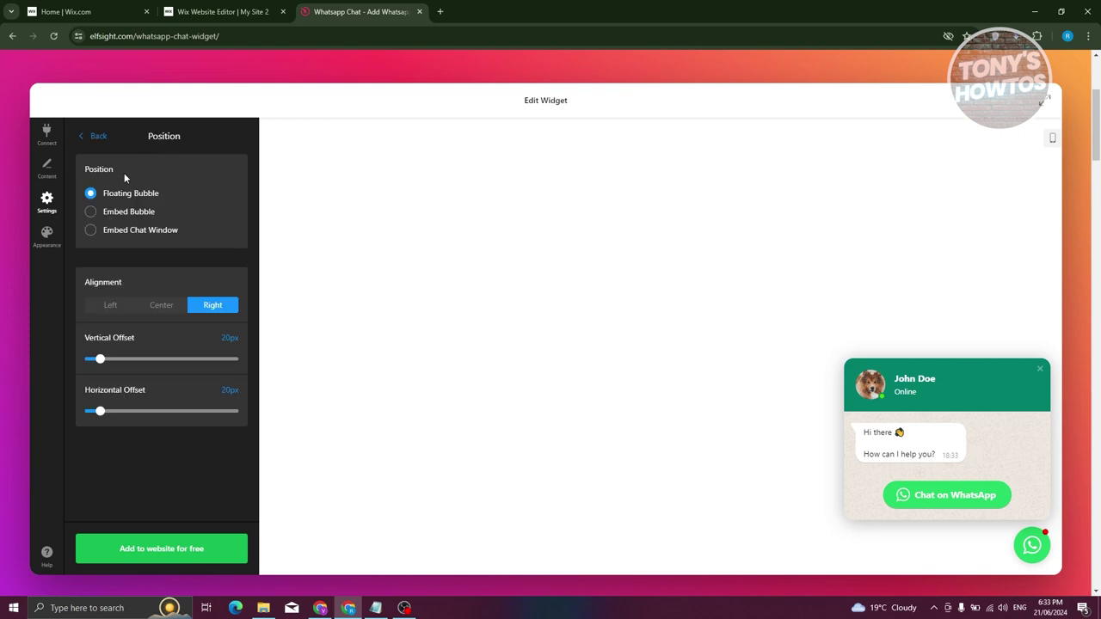
left_click(89, 136)
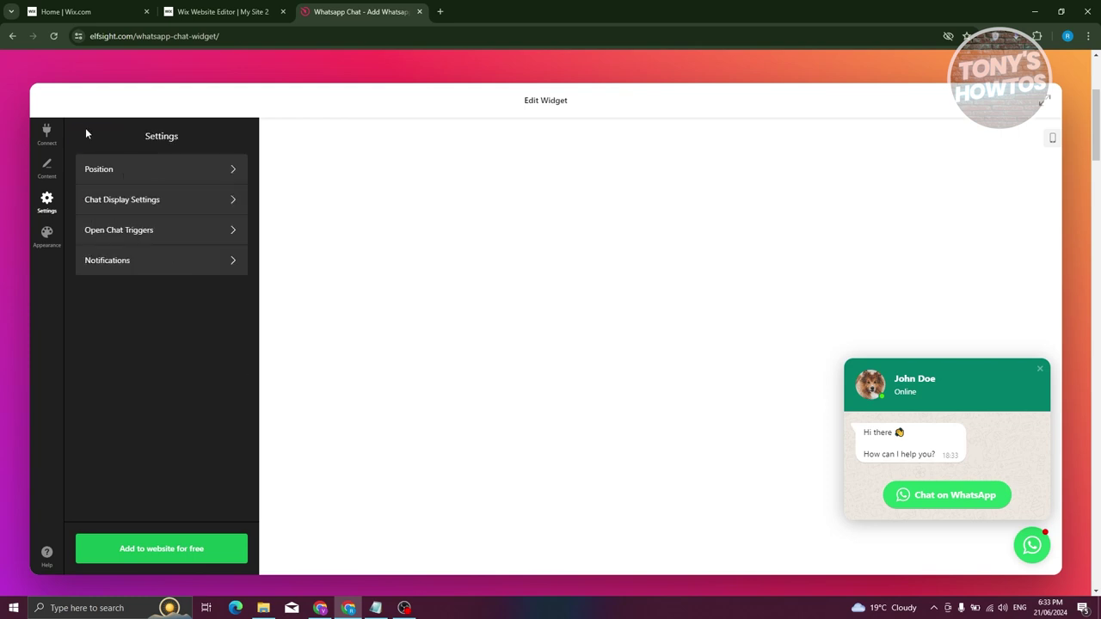
left_click(143, 229)
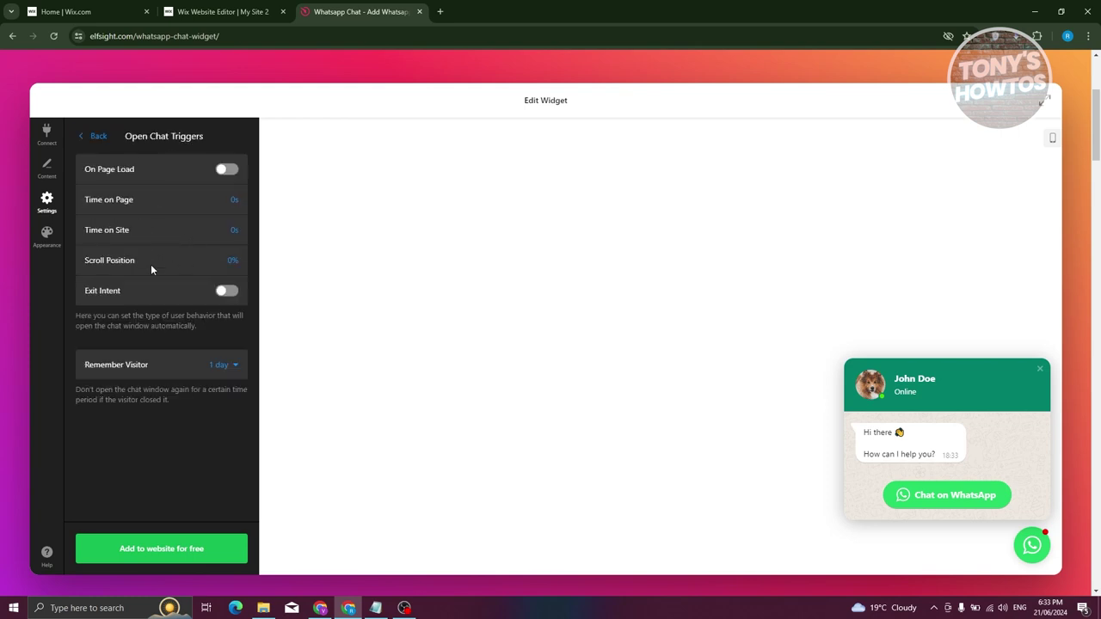
left_click(91, 136)
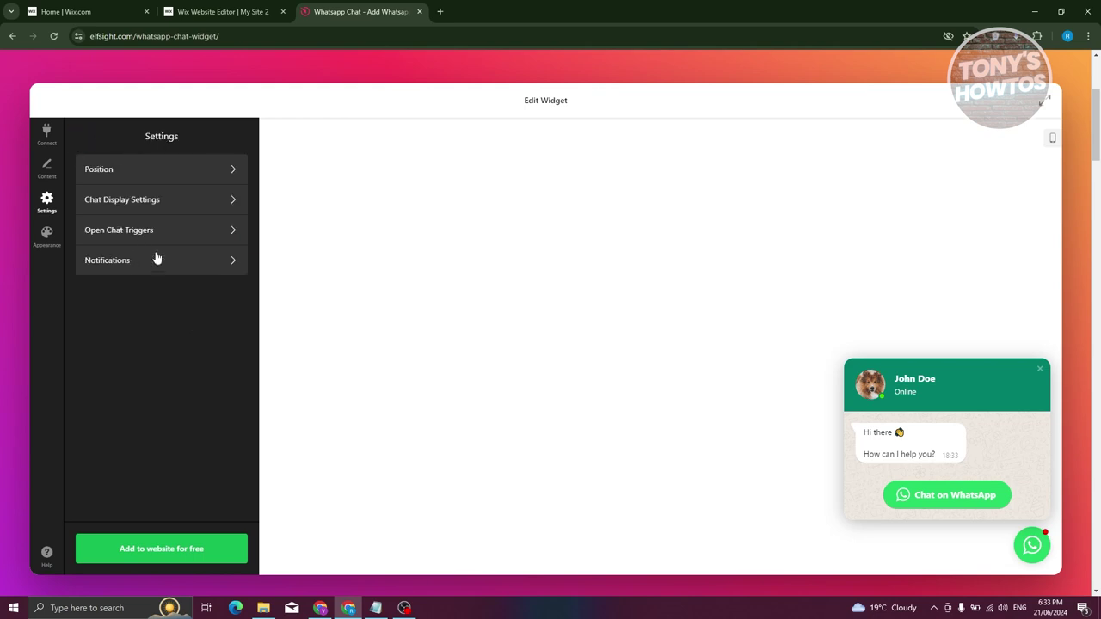
Step: Check Notifications, keep the bubble animation enabled in Appearance, and save the widget
left_click(133, 263)
left_click(86, 136)
left_click(43, 239)
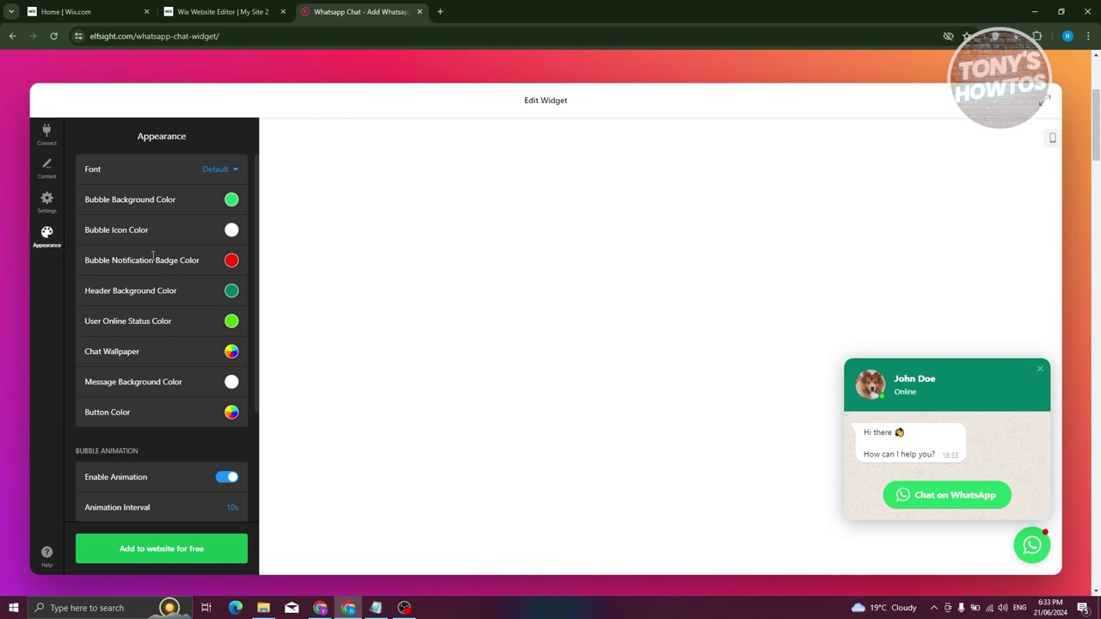
scroll(196, 268, "down", 2)
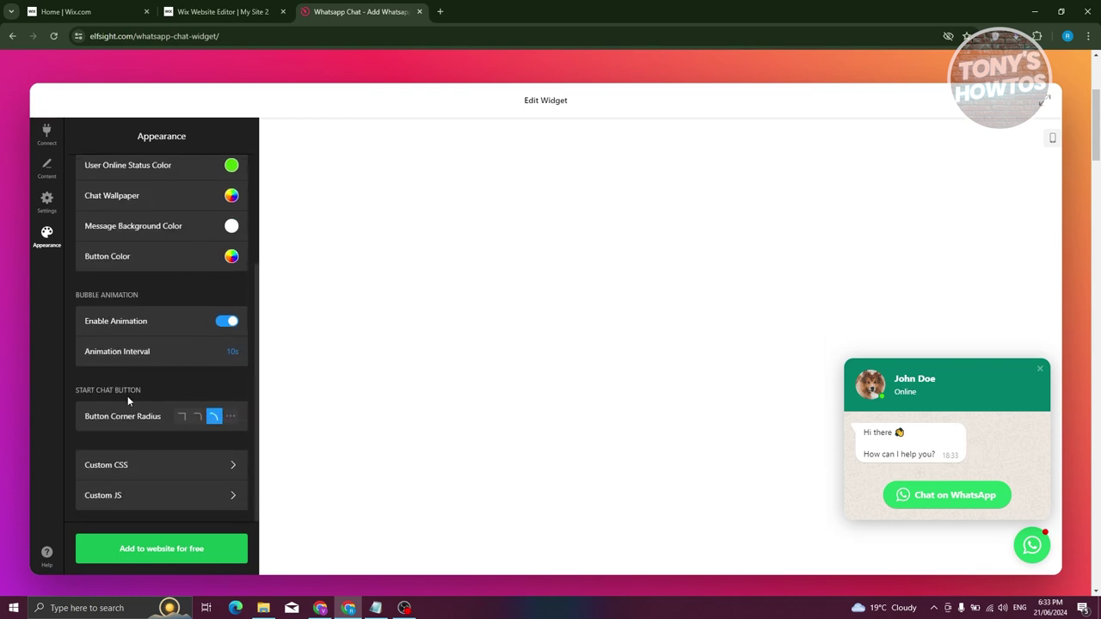
left_click(234, 323)
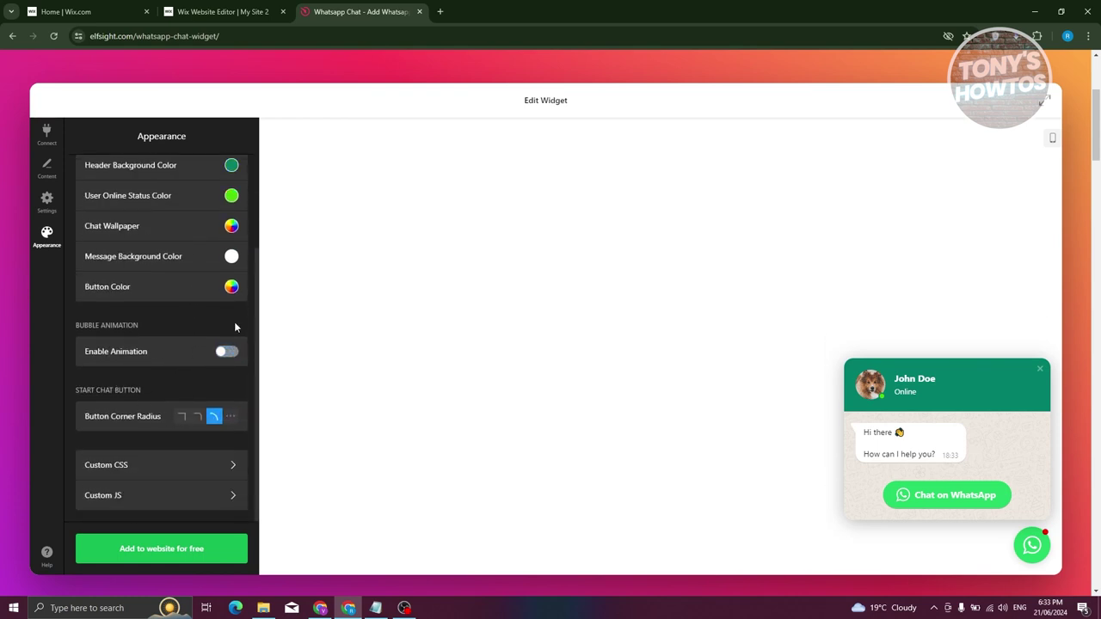
left_click(226, 353)
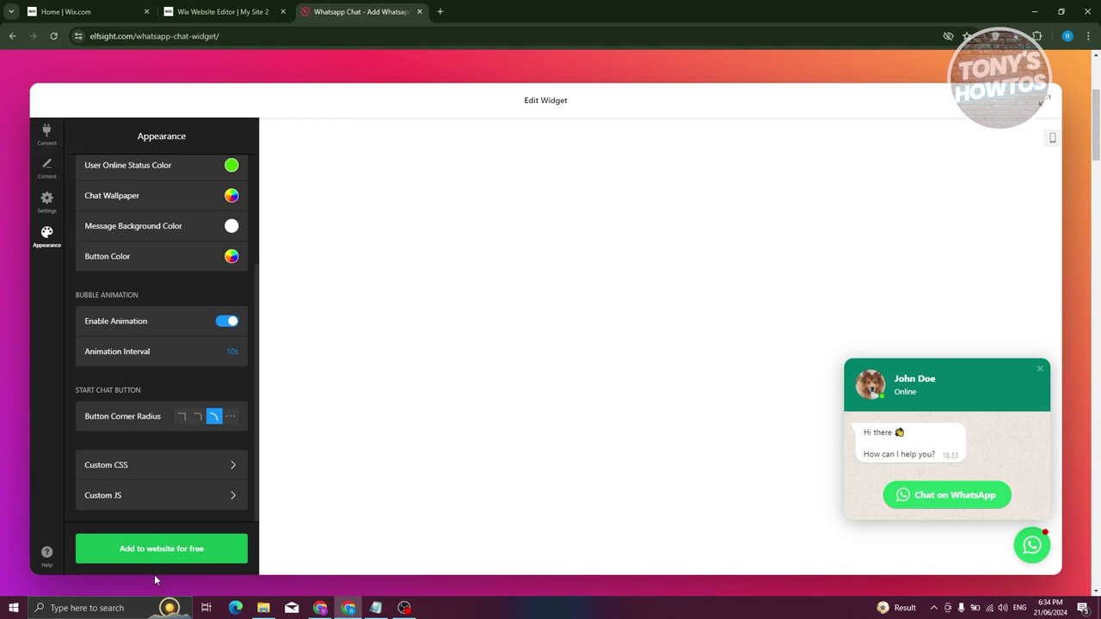
left_click(189, 561)
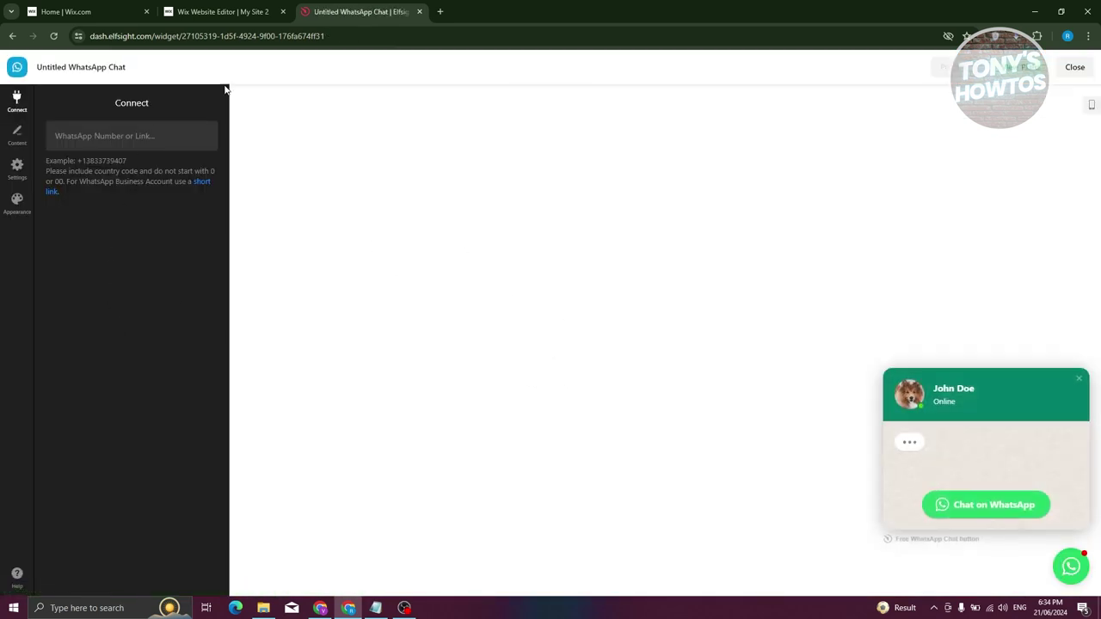
Step: Exit the widget editor to the dashboard and copy the WhatsApp Chat widget's embed code
left_click(1081, 381)
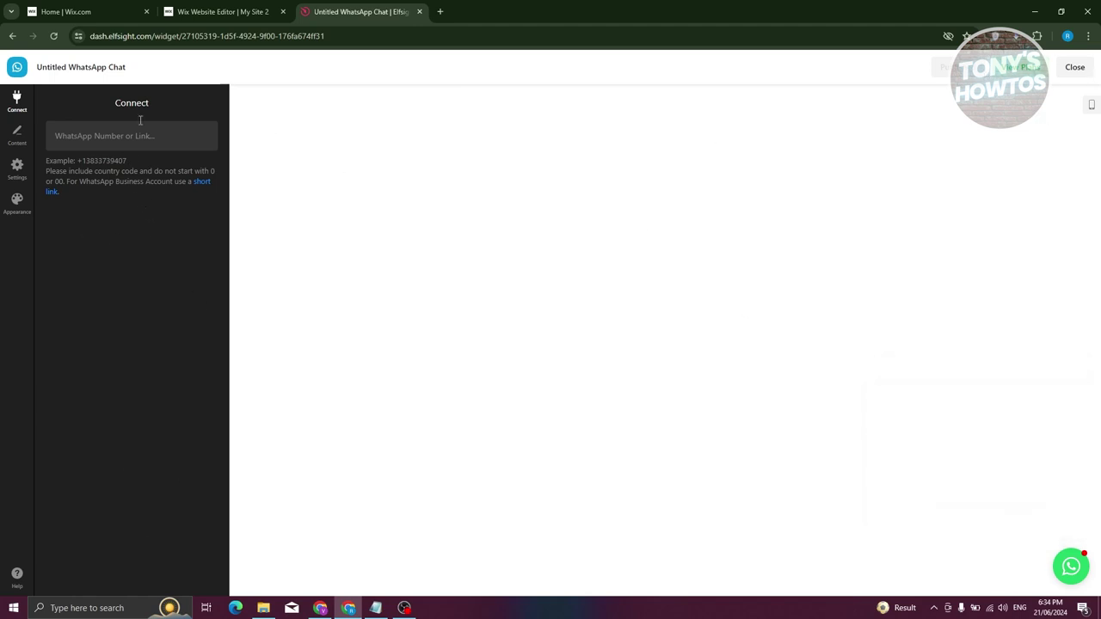
left_click(17, 207)
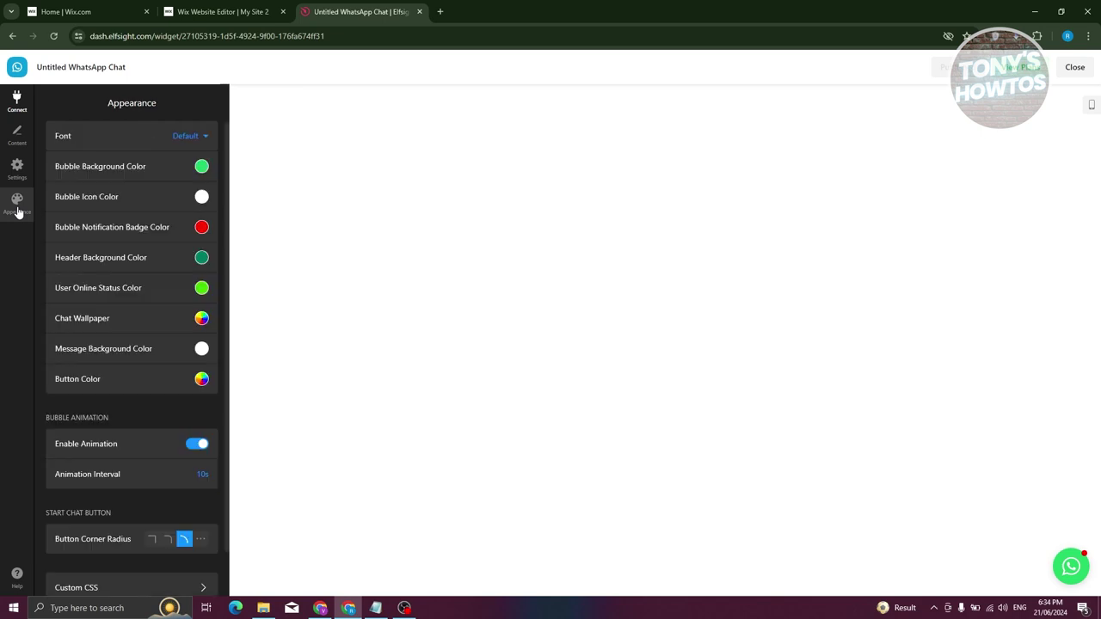
left_click(1076, 68)
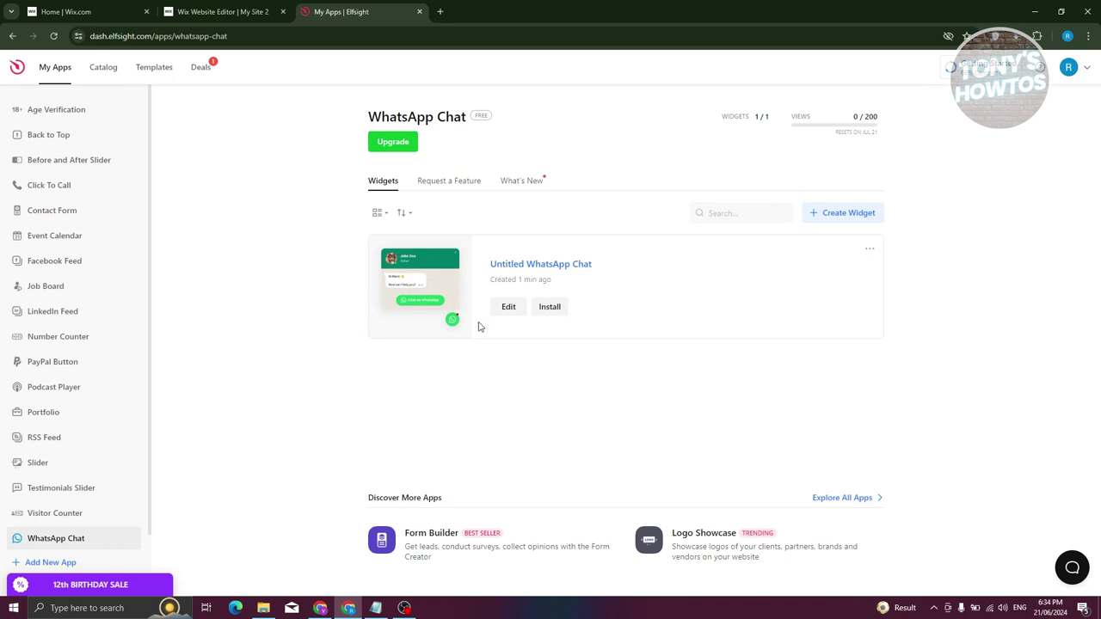
left_click(555, 311)
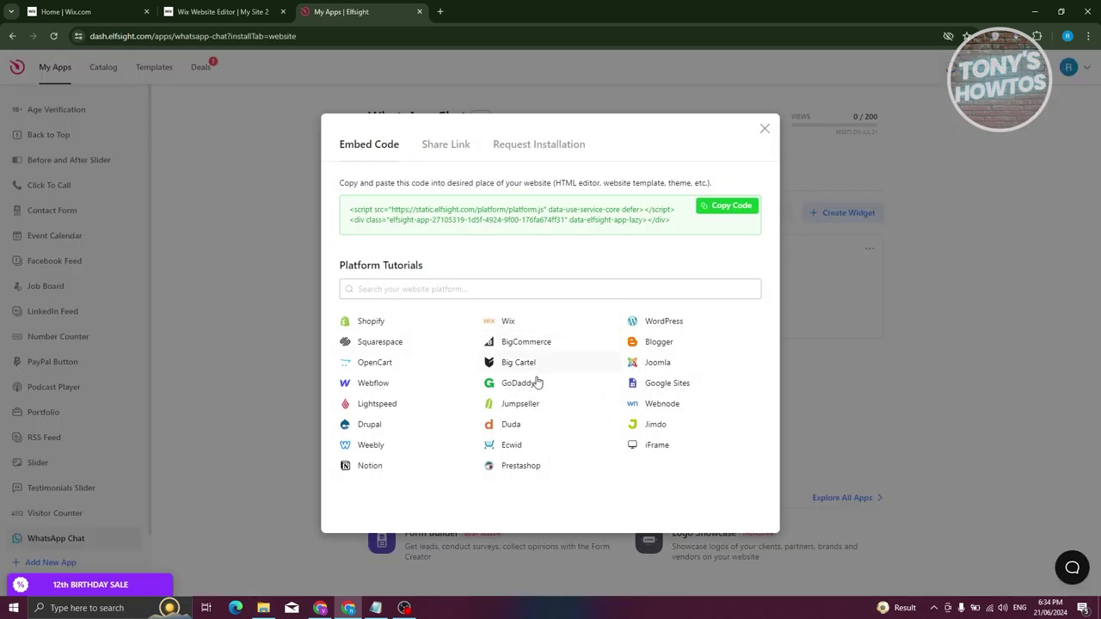
left_click(743, 208)
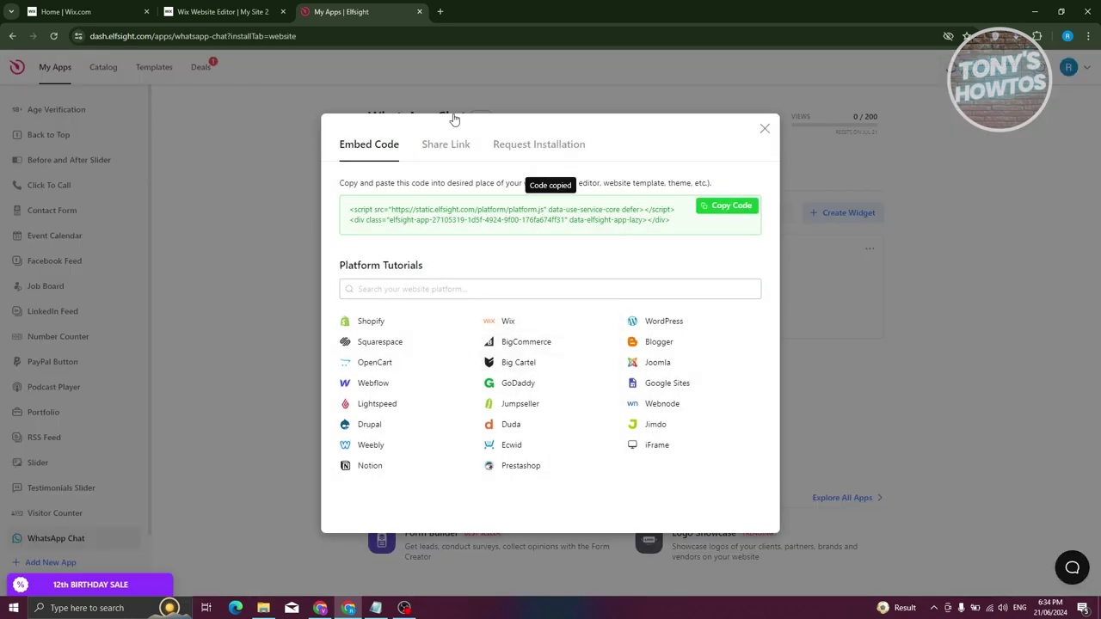
left_click(245, 7)
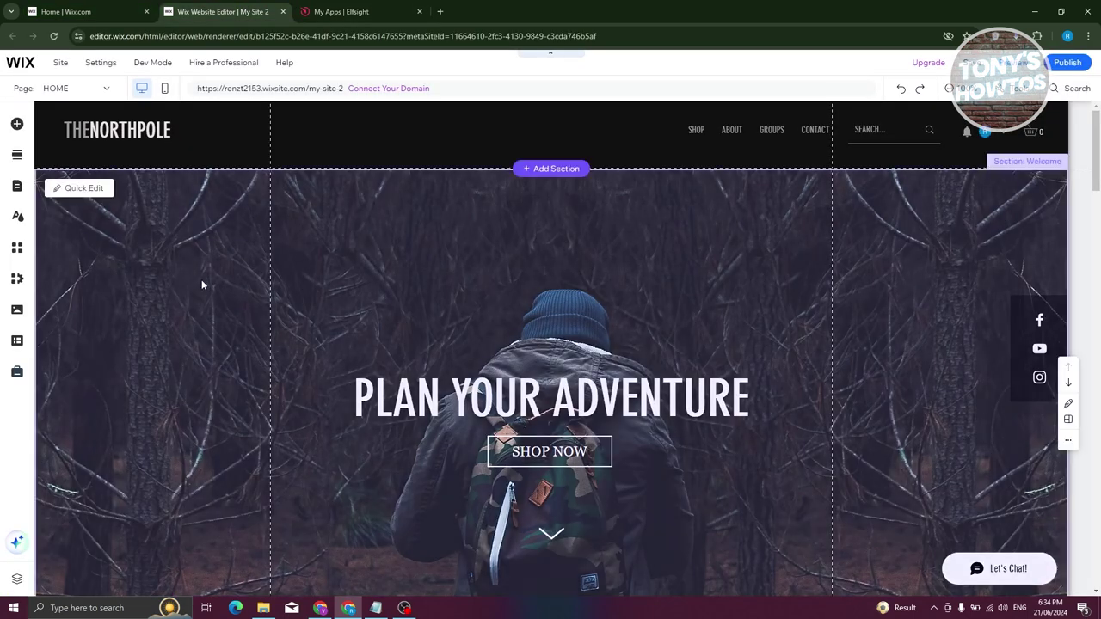
Step: Add an Embed HTML element and drag it down into the New Arrivals area
left_click(17, 124)
left_click(98, 303)
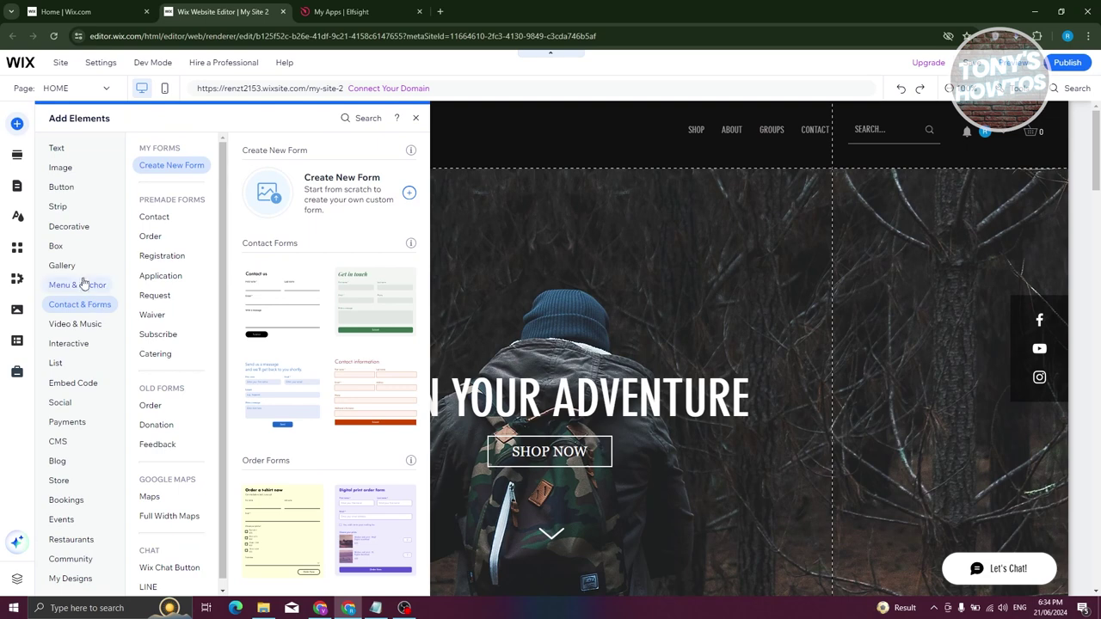
left_click(79, 383)
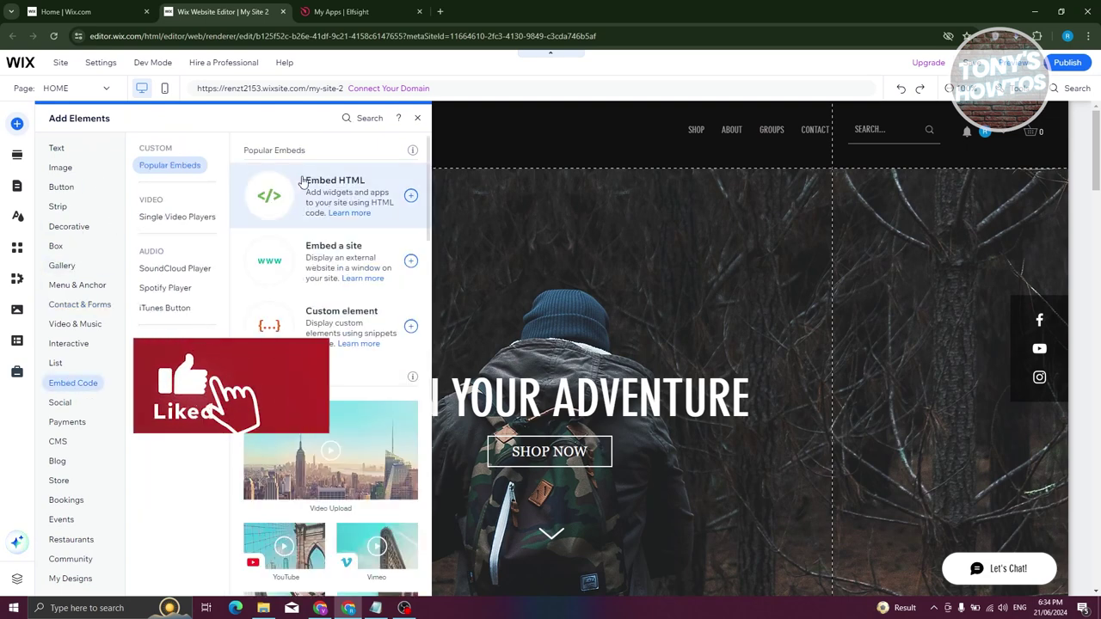
left_click(365, 191)
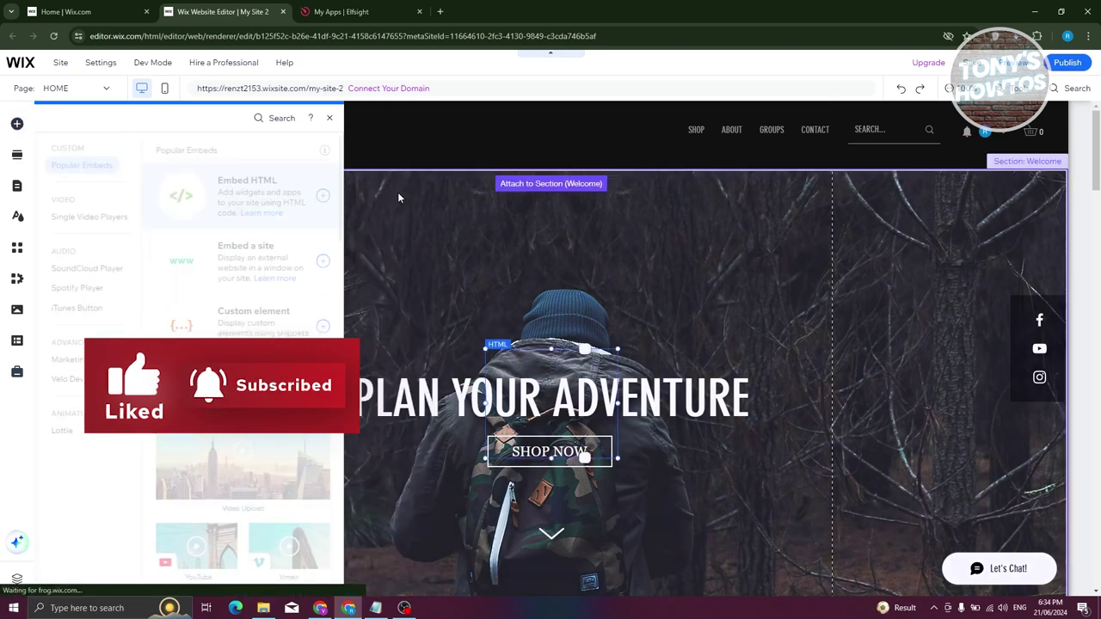
scroll(520, 291, "down", 2)
left_click_drag(585, 283, 377, 448)
scroll(386, 414, "down", 3)
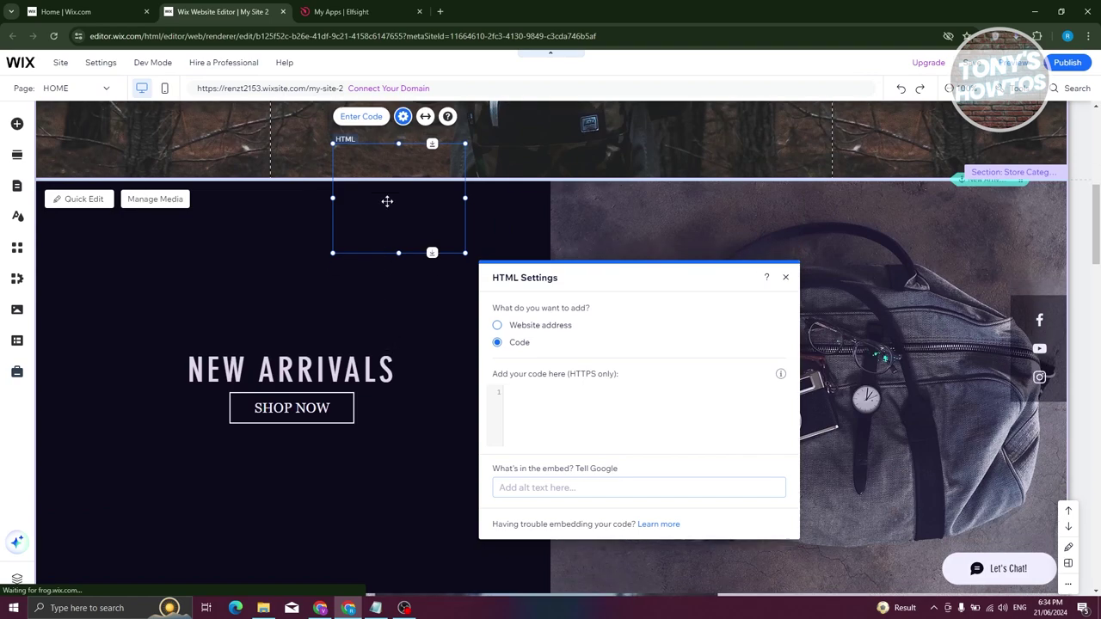
left_click(455, 450)
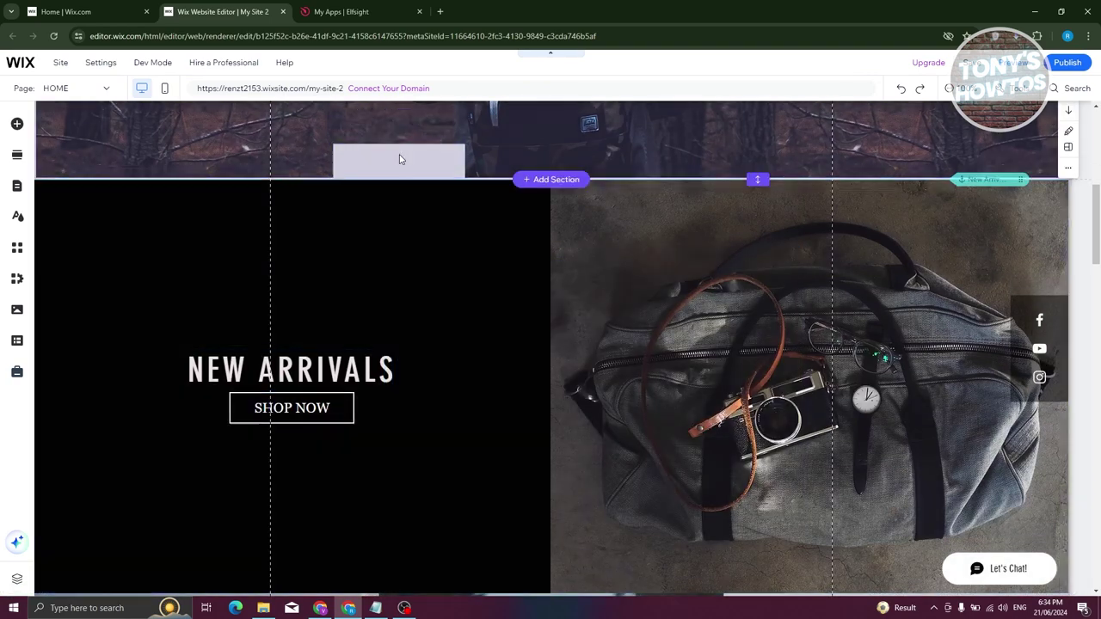
left_click_drag(415, 159, 328, 490)
Step: Scroll down the home page to the Add Section choices
scroll(455, 300, "down", 3)
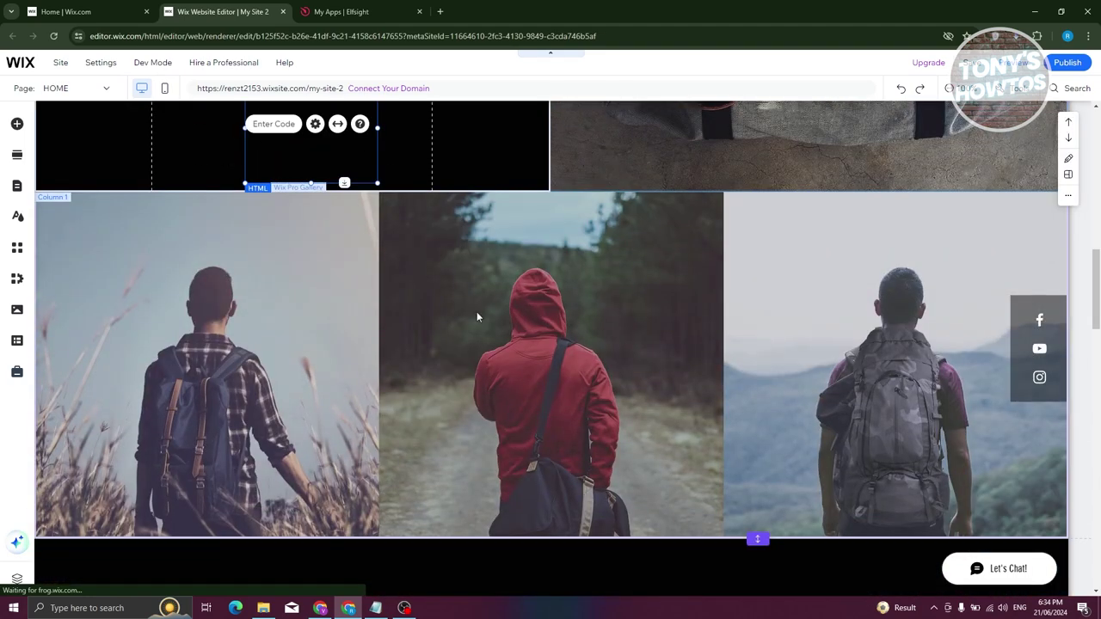
scroll(475, 376, "down", 4)
scroll(491, 329, "up", 2)
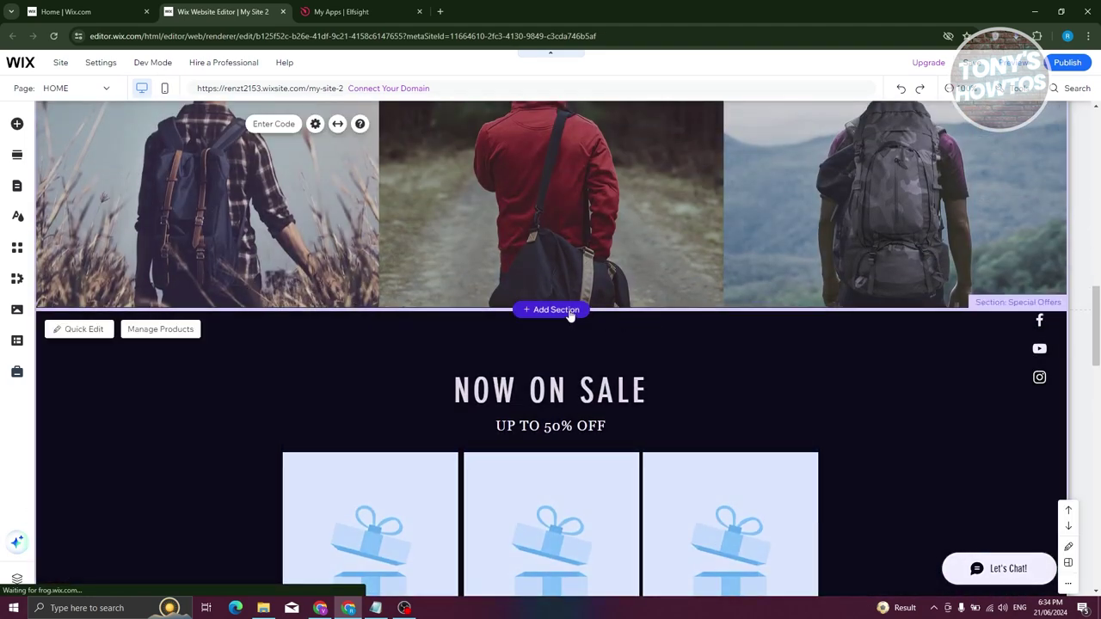
left_click(556, 310)
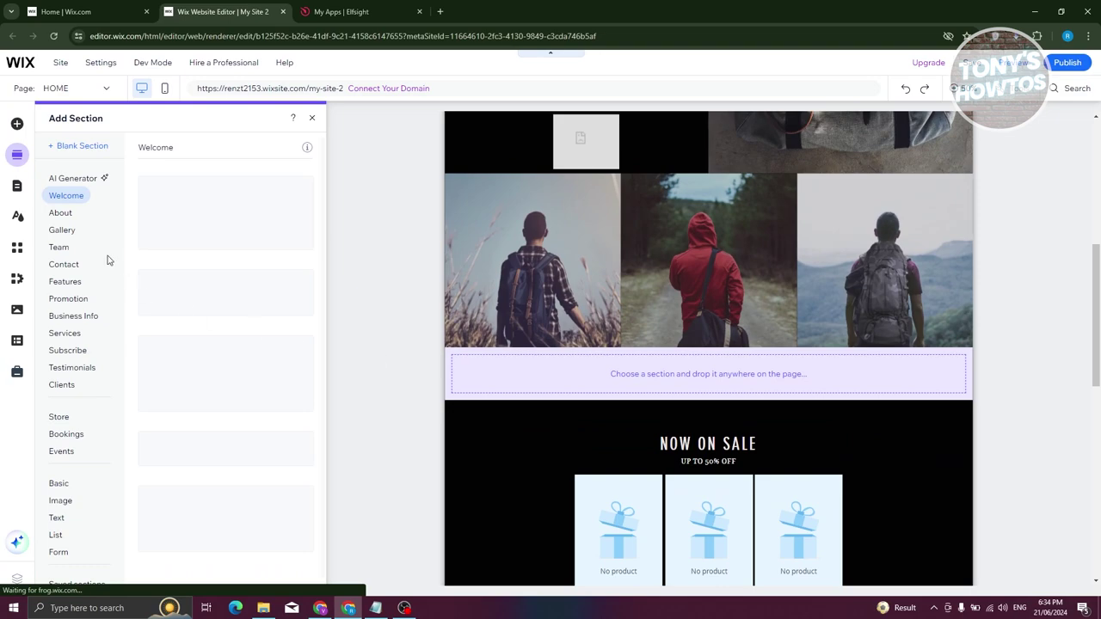
Step: Add a blank section below the gallery, move the HTML box in and apply the Elfsight code
left_click(70, 150)
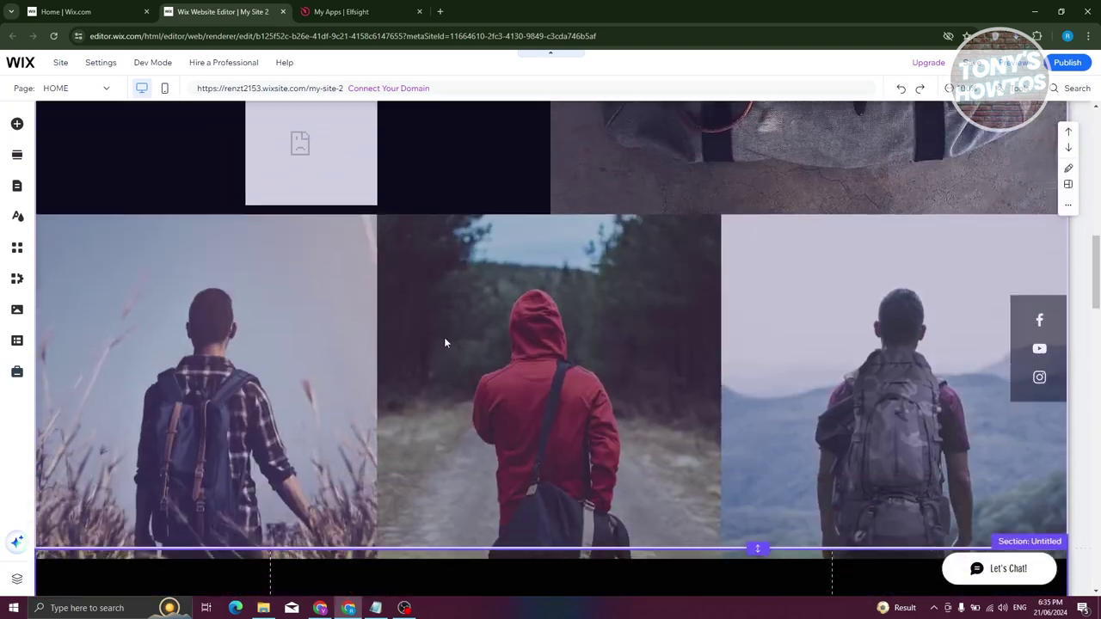
scroll(404, 285, "down", 3)
scroll(403, 285, "up", 3)
scroll(362, 256, "up", 1)
left_click(252, 152)
scroll(331, 271, "up", 3)
left_click_drag(332, 271, 560, 327)
scroll(452, 420, "down", 5)
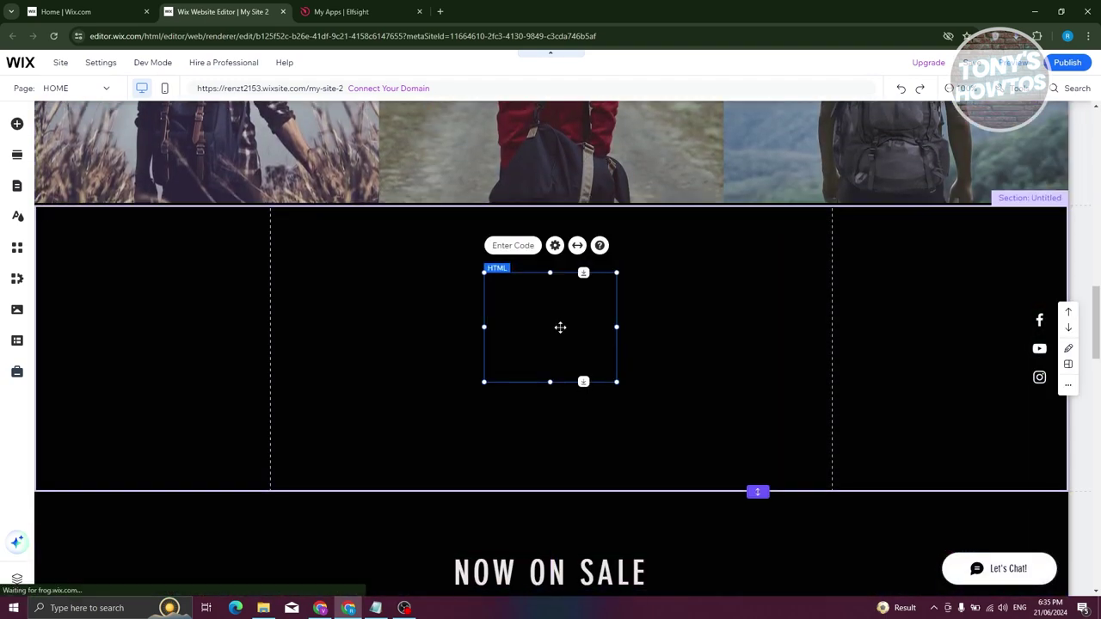
left_click(530, 250)
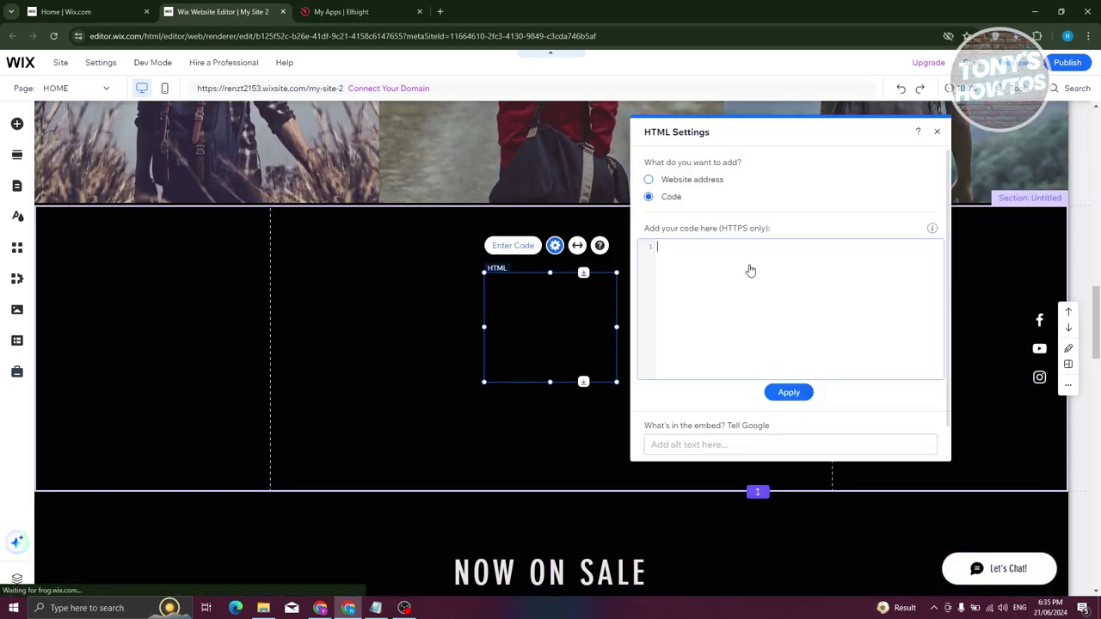
left_click(805, 396)
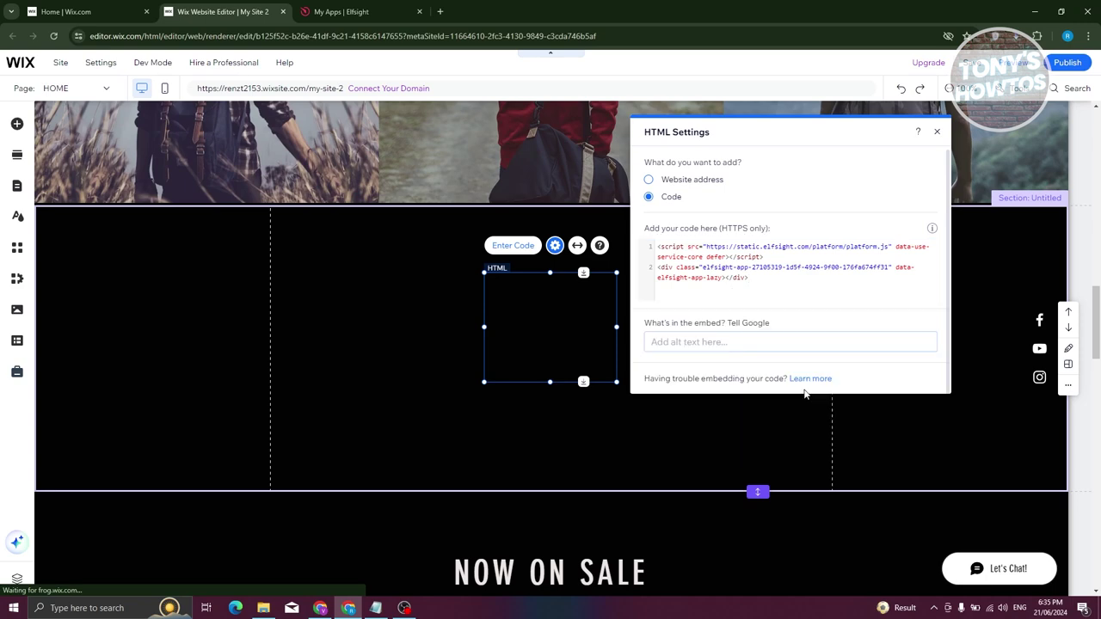
Step: Enlarge the HTML box and settle it near the section's centre so the chat bubble fits
left_click_drag(559, 302, 441, 265)
left_click(544, 359)
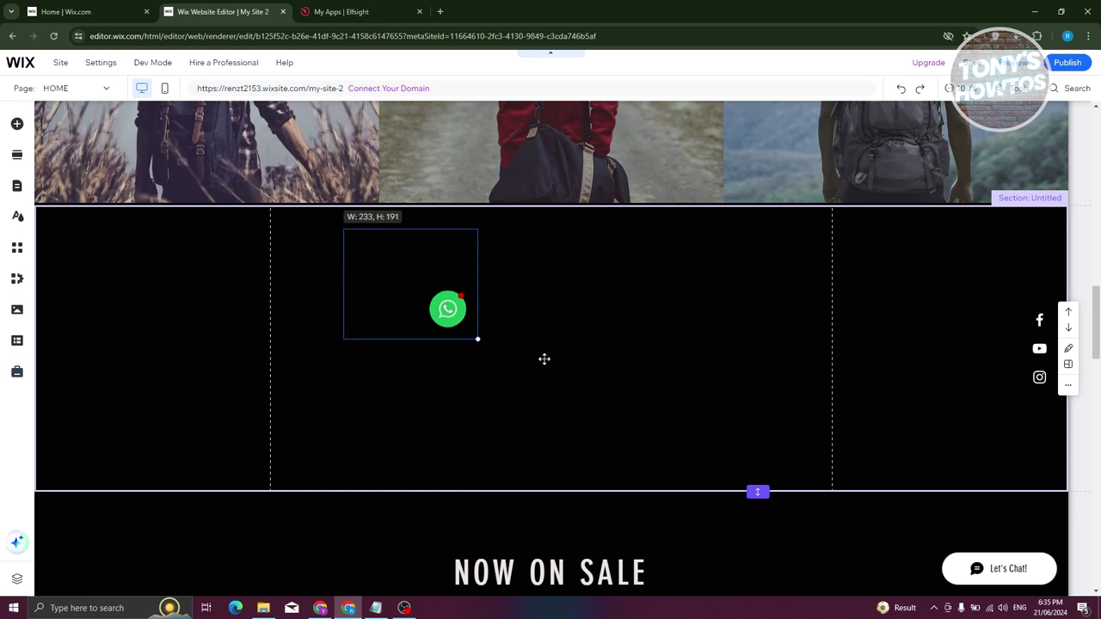
left_click_drag(698, 435, 771, 454)
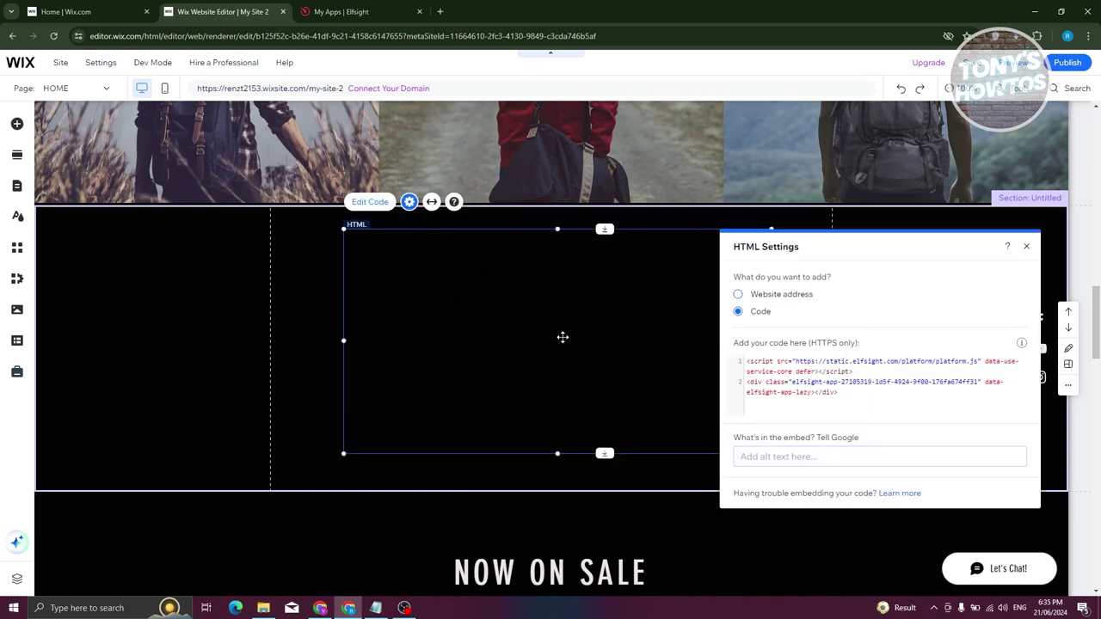
left_click(138, 355)
left_click(718, 421)
left_click_drag(718, 421, 766, 447)
left_click_drag(511, 343, 594, 364)
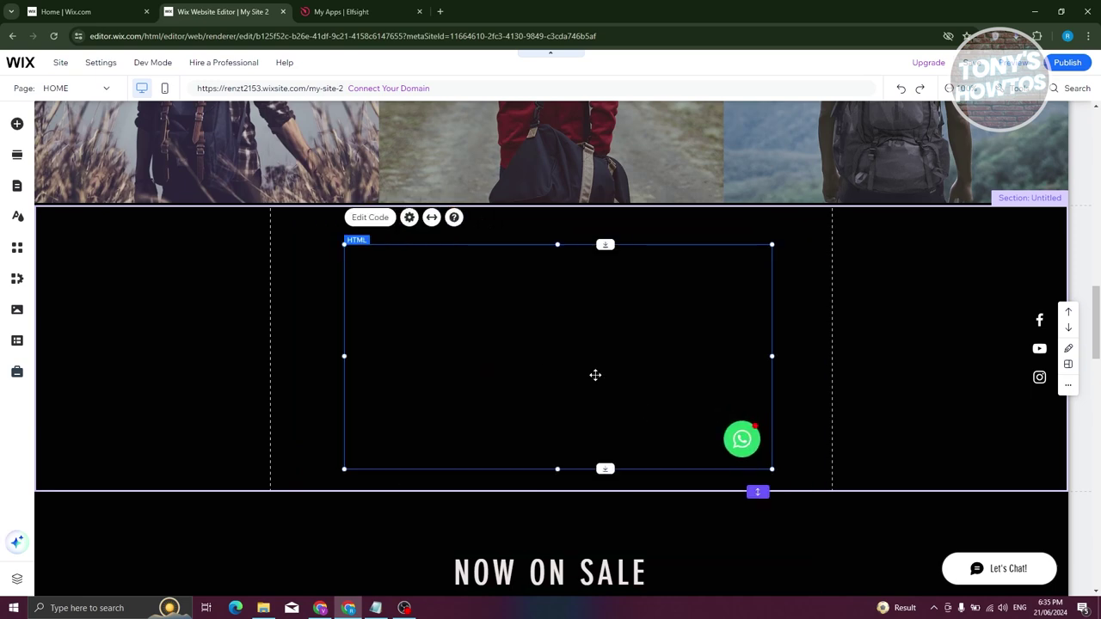
mouse_move(1067, 68)
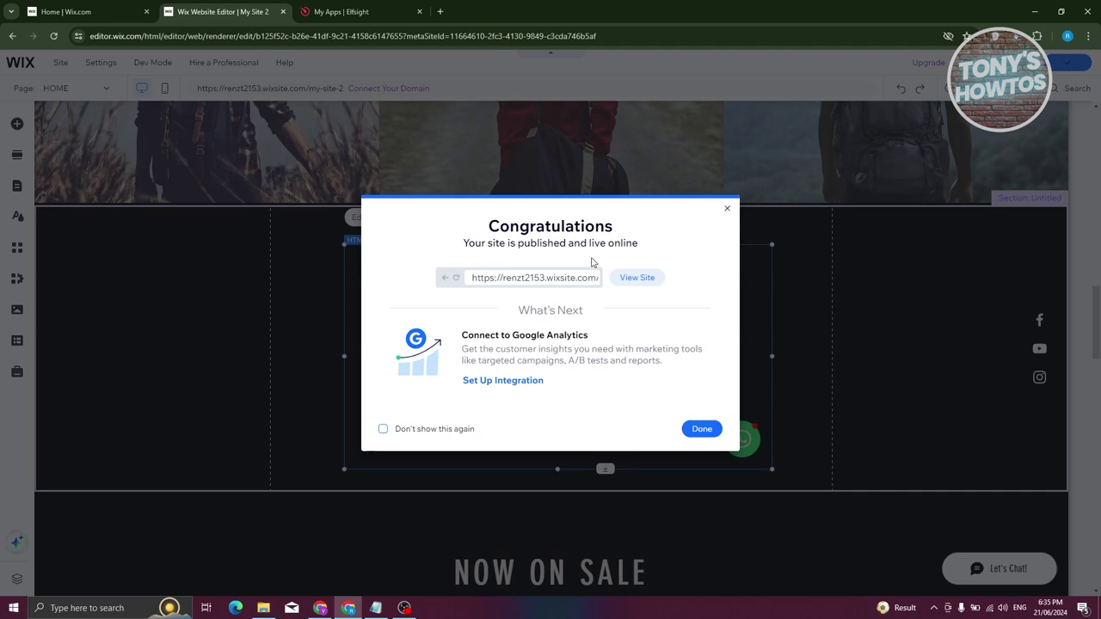
Step: Dismiss the Wix publish confirmation with Escape, leaving the WhatsApp chat section live
key("Escape")
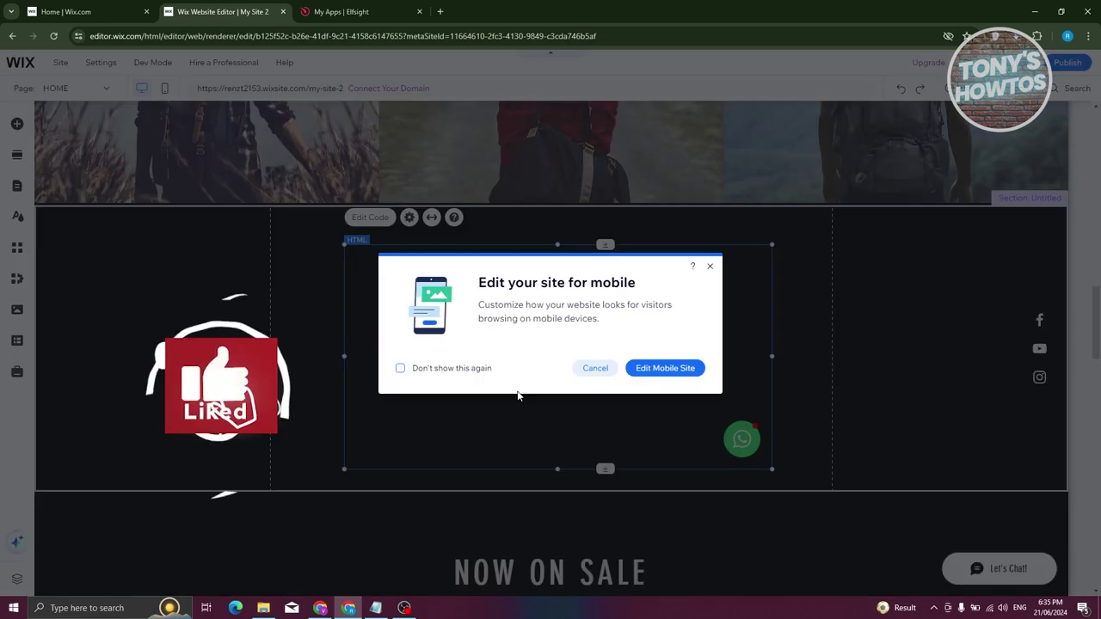